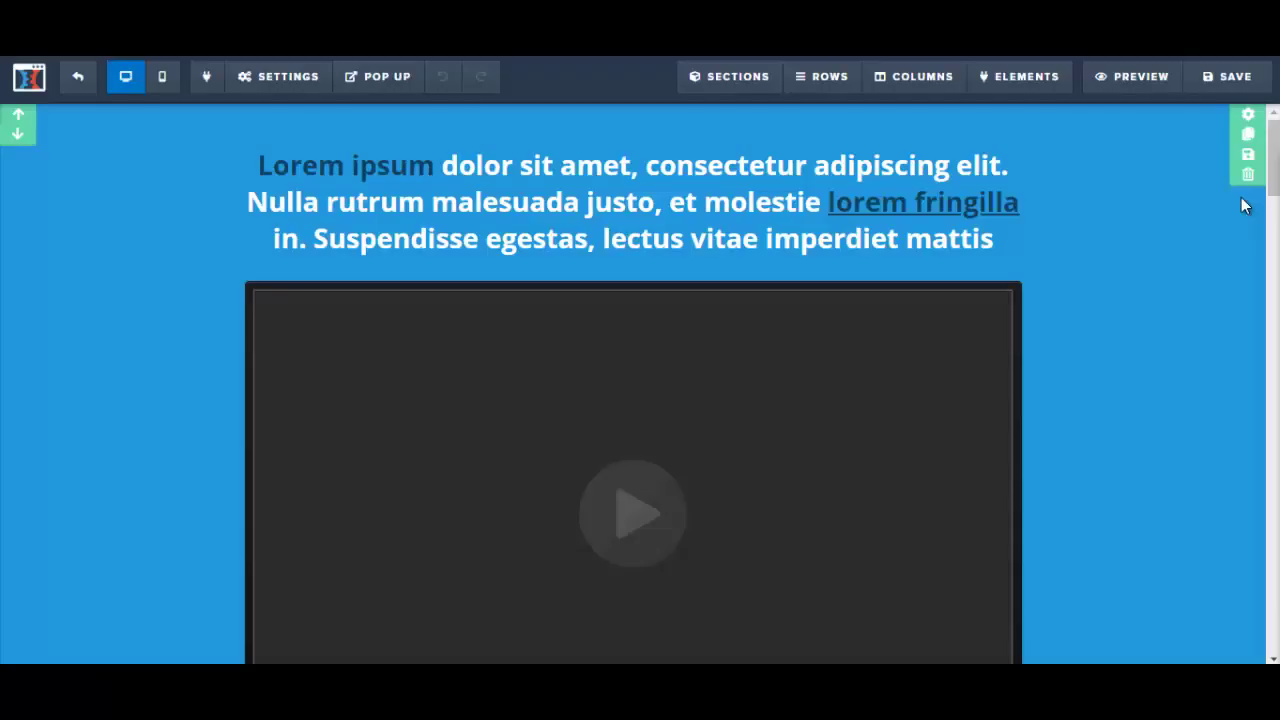
# Replace the placeholder headline above the video with "Internet Marketing Expert Reveals How to Earn A Full Time Online Income In Just 1 Year" copied from the Word sales letter.
pyautogui.moveTo(1276, 183)
pyautogui.mouseDown()
pyautogui.moveTo(1276, 643)
pyautogui.moveTo(1276, 185)
pyautogui.mouseUp()
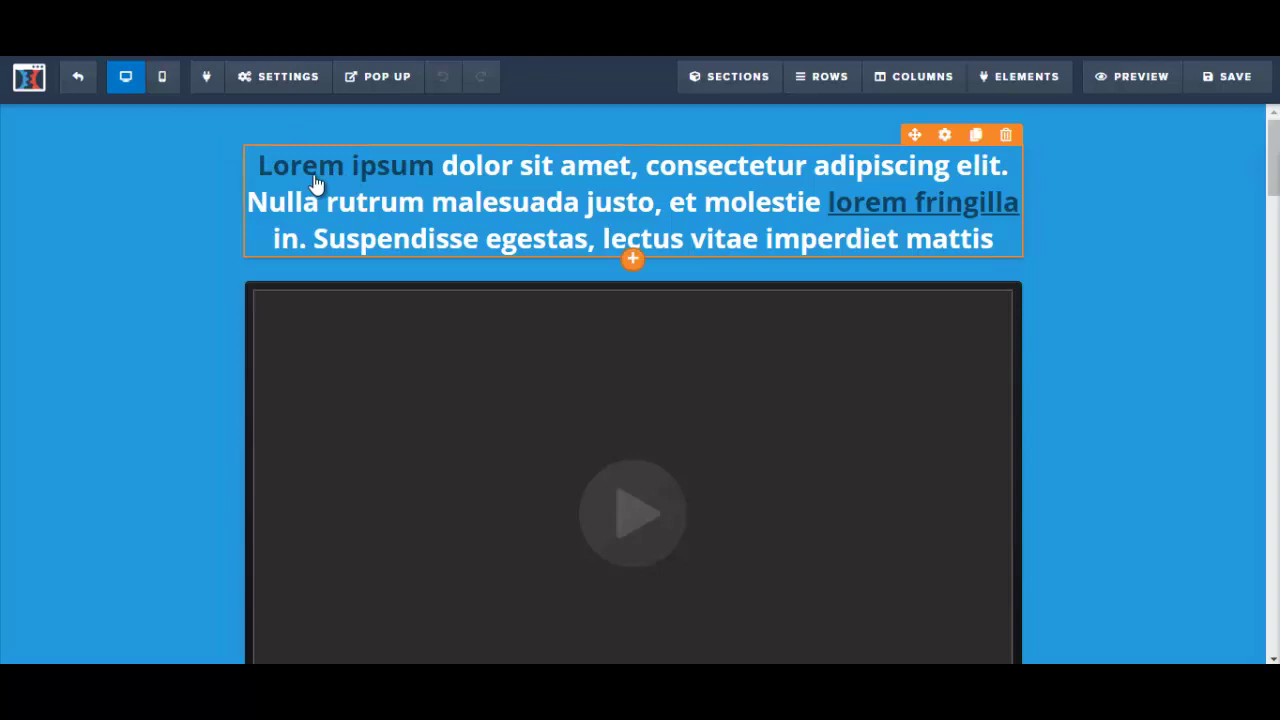
pyautogui.click(820, 201)
pyautogui.hotkey('alt', 'Tab')
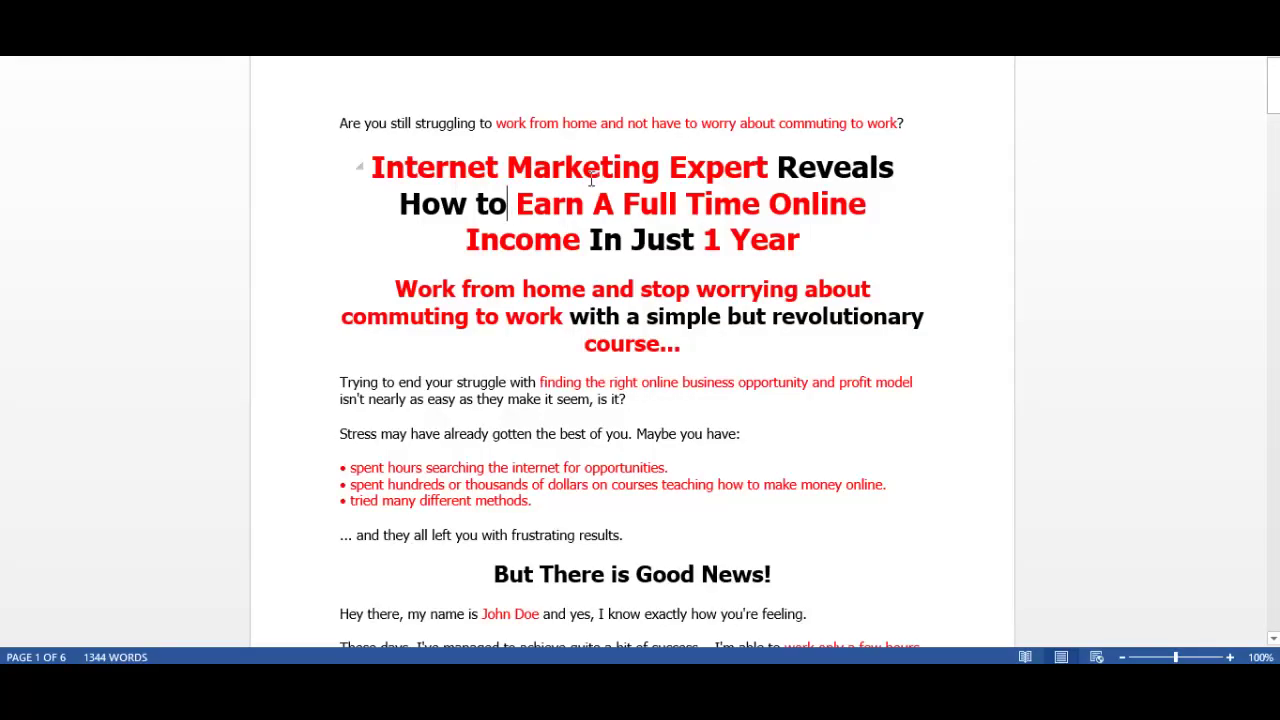
pyautogui.moveTo(472, 170); pyautogui.dragTo(812, 228)
pyautogui.hotkey('ctrl', 'c')
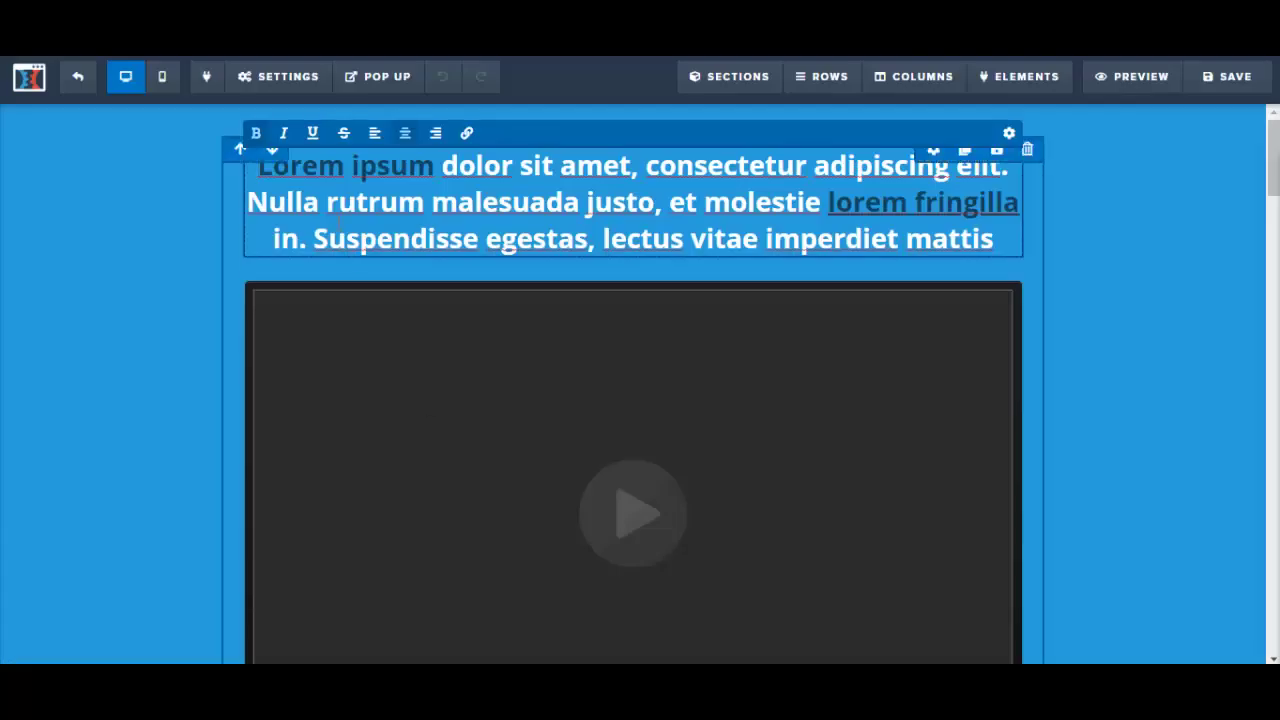
pyautogui.moveTo(262, 166); pyautogui.dragTo(990, 240)
pyautogui.hotkey('ctrl', 'v')
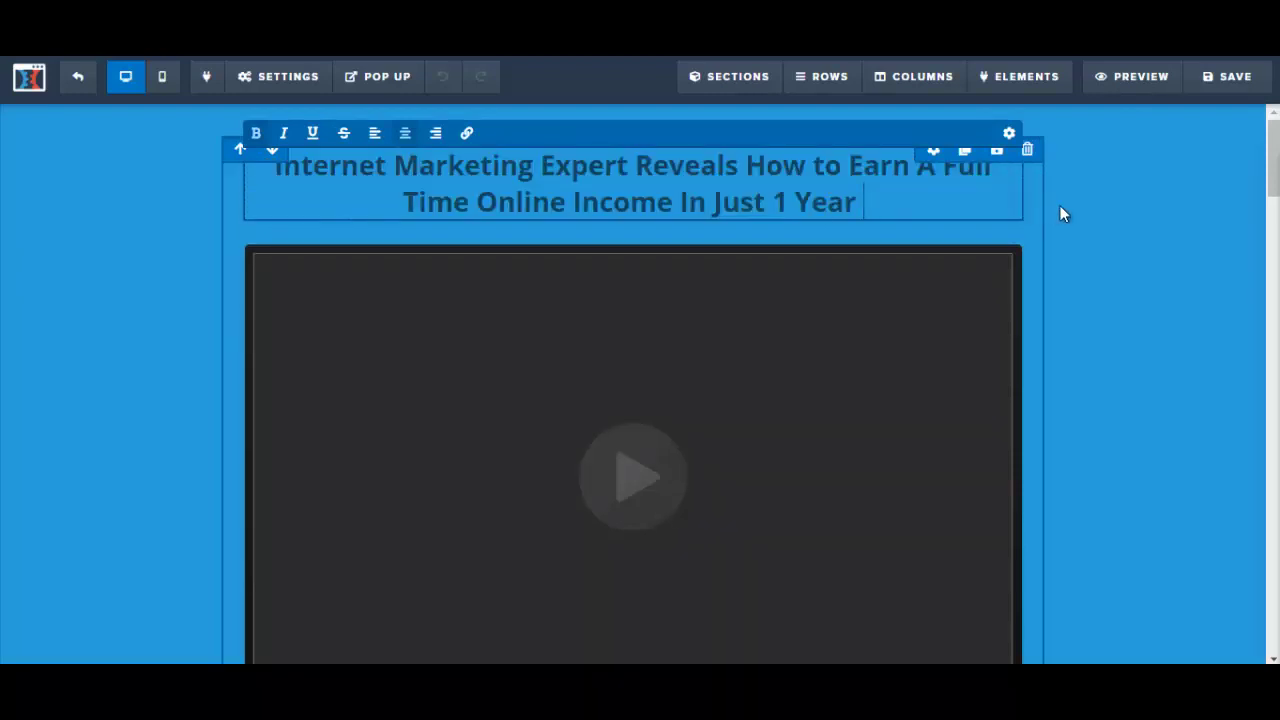
pyautogui.click(1130, 220)
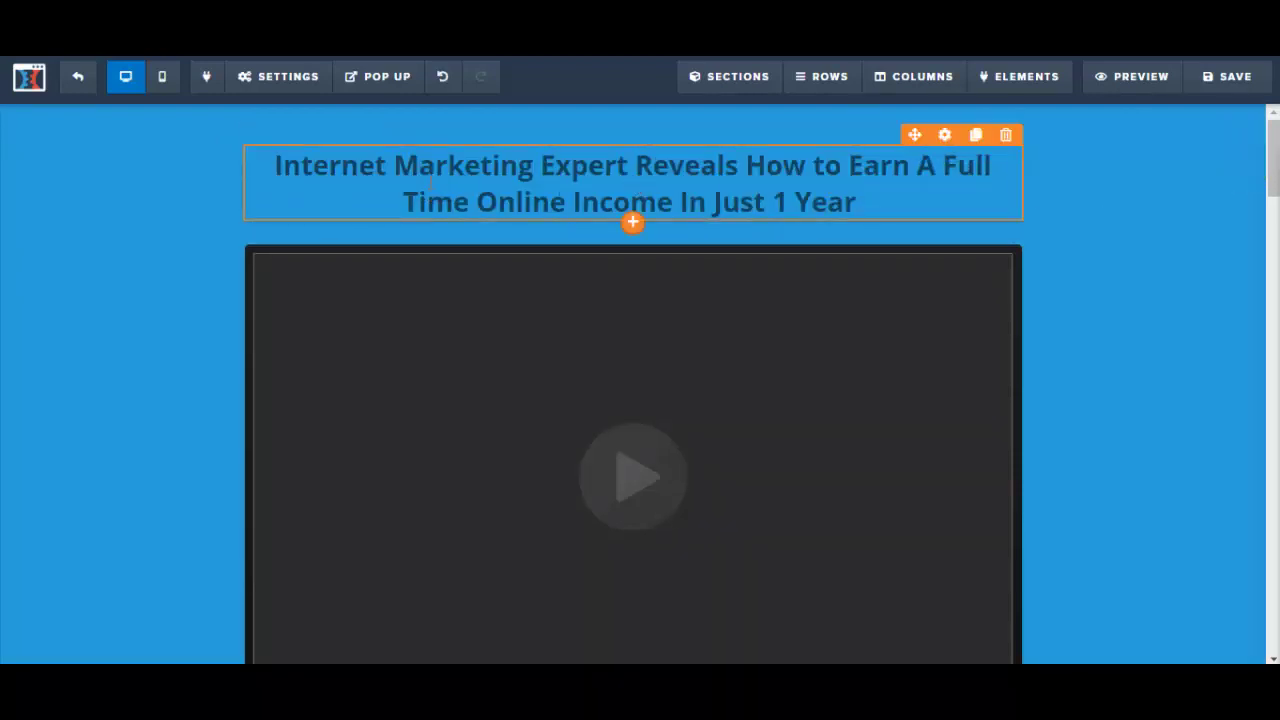
# Copy the pasted headline's text and open the text color choices in its settings.
pyautogui.click(296, 170)
pyautogui.moveTo(277, 166); pyautogui.dragTo(882, 192)
pyautogui.hotkey('ctrl', 'c')
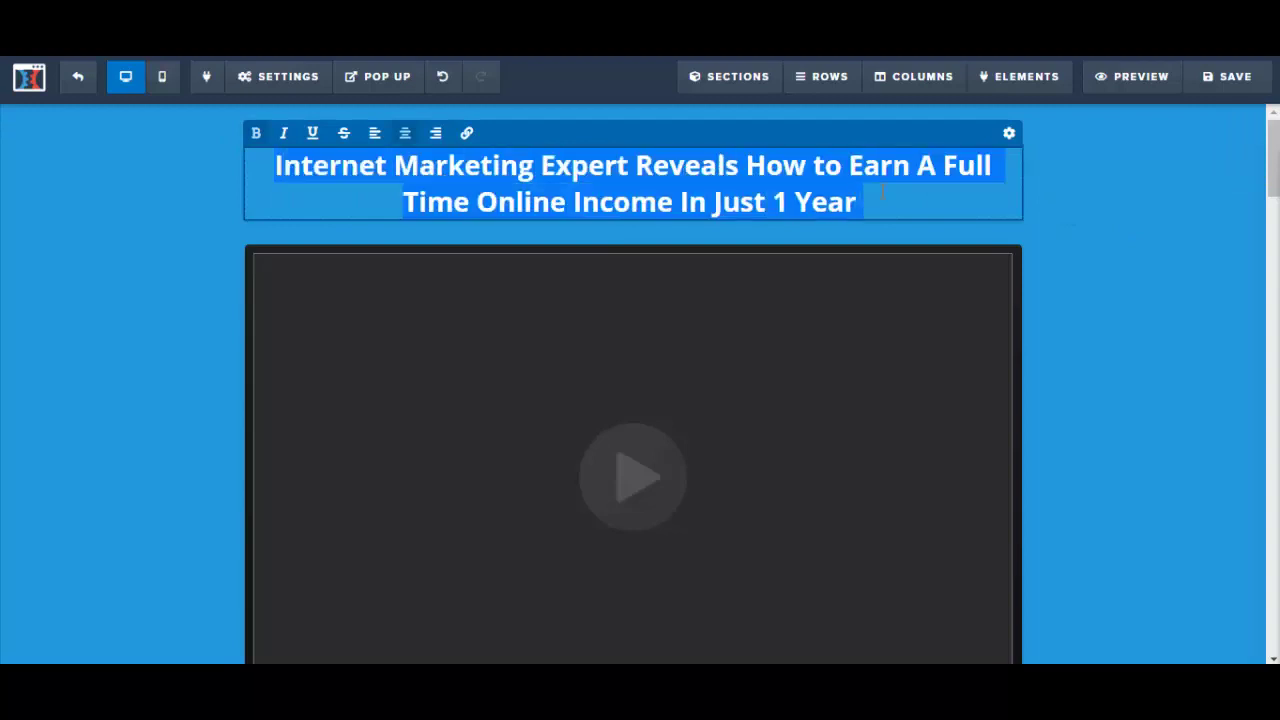
pyautogui.click(1009, 135)
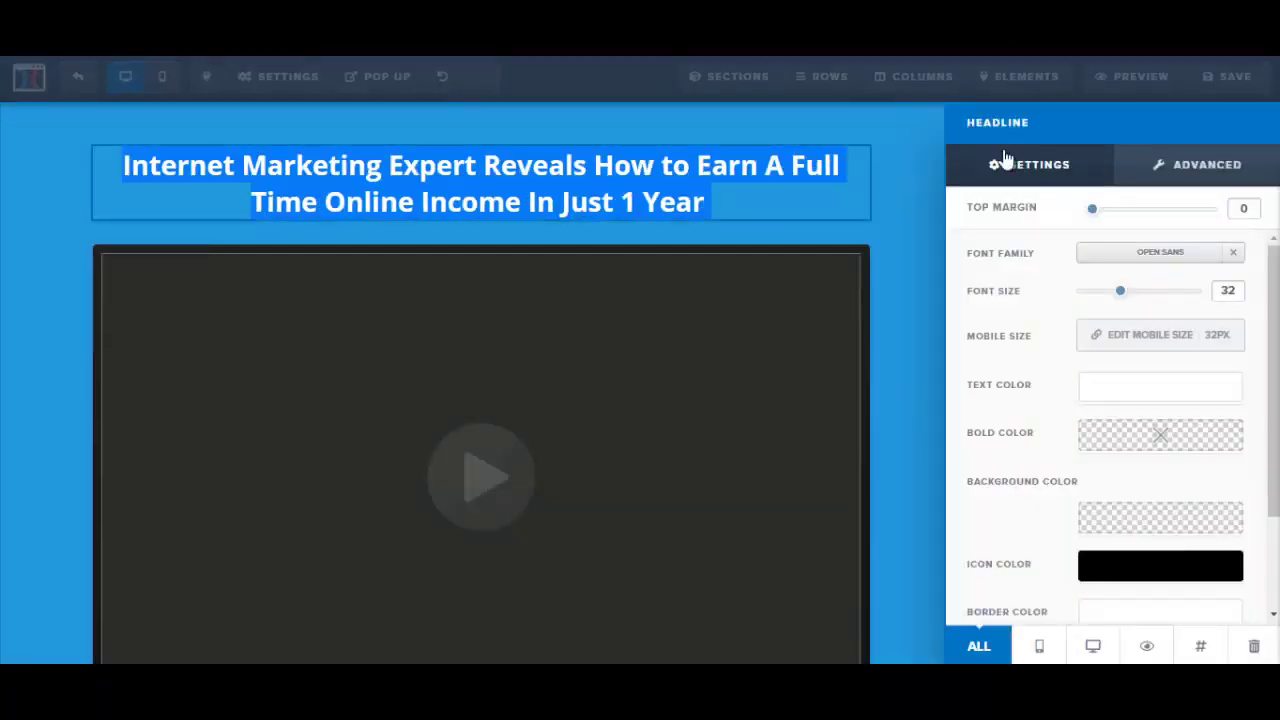
pyautogui.click(1121, 393)
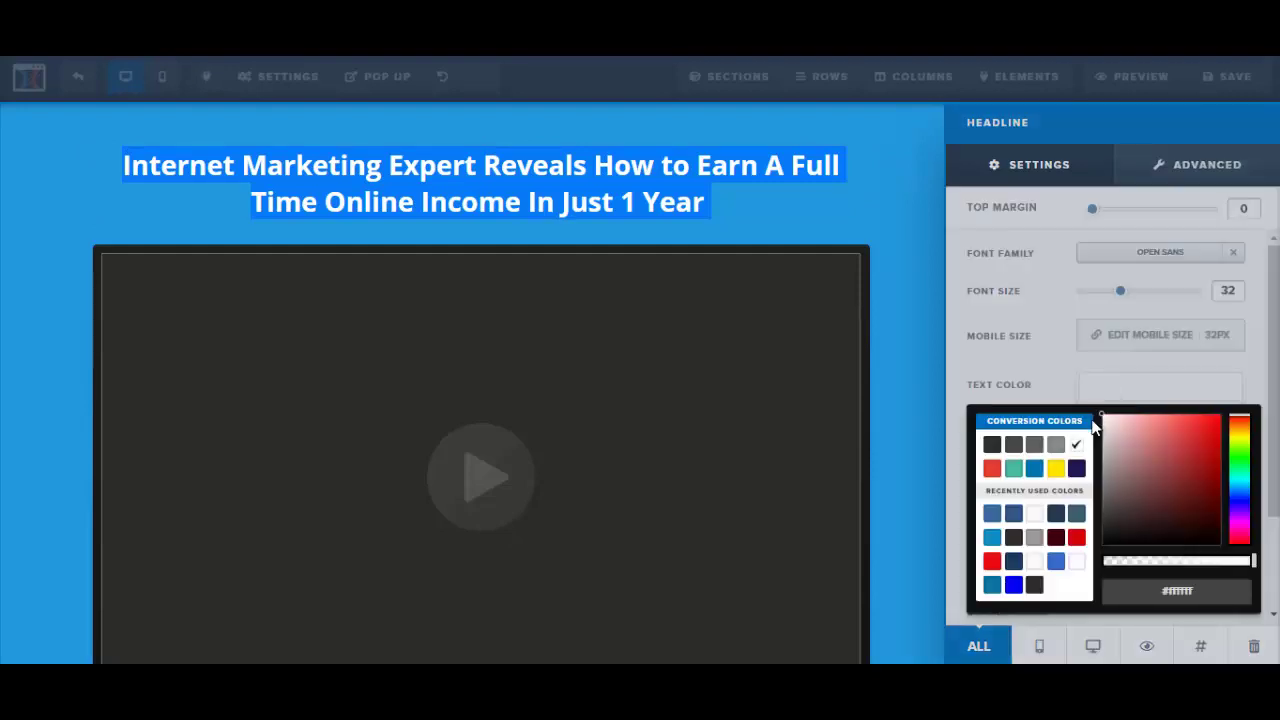
pyautogui.click(848, 210)
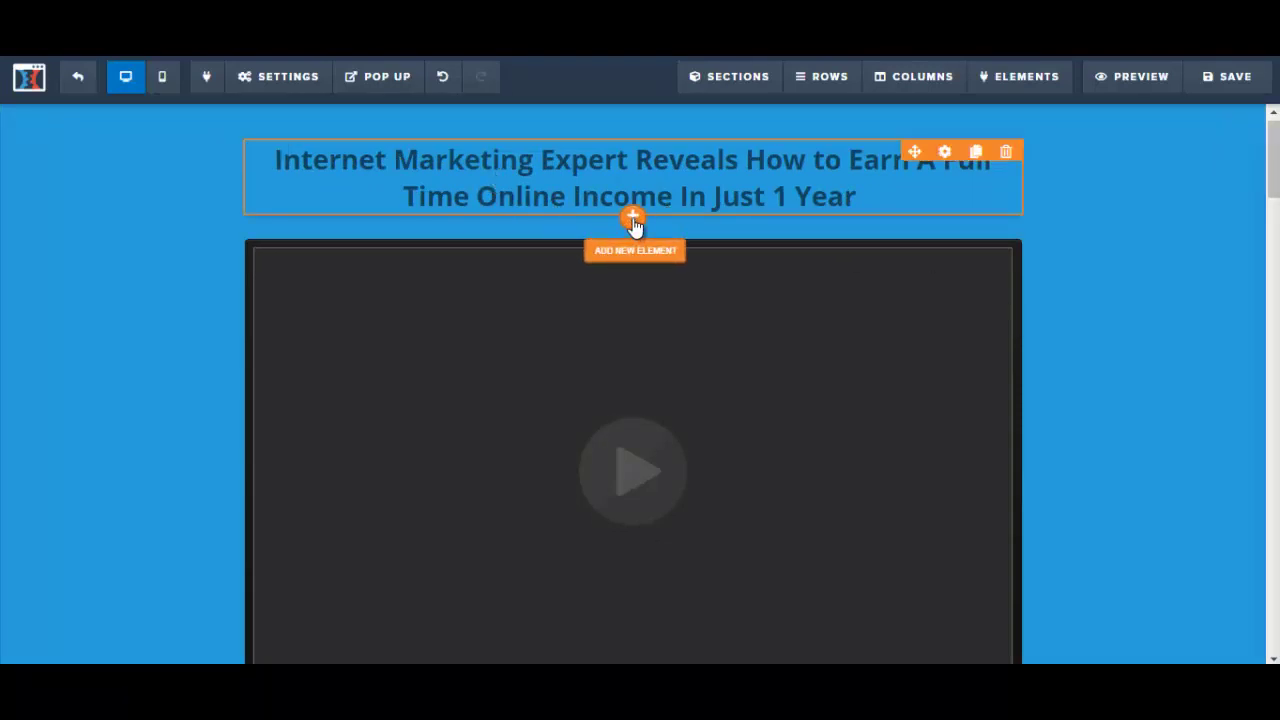
# Add a new Headline element below the existing headline and replace its placeholder with the copied headline text.
pyautogui.click(633, 218)
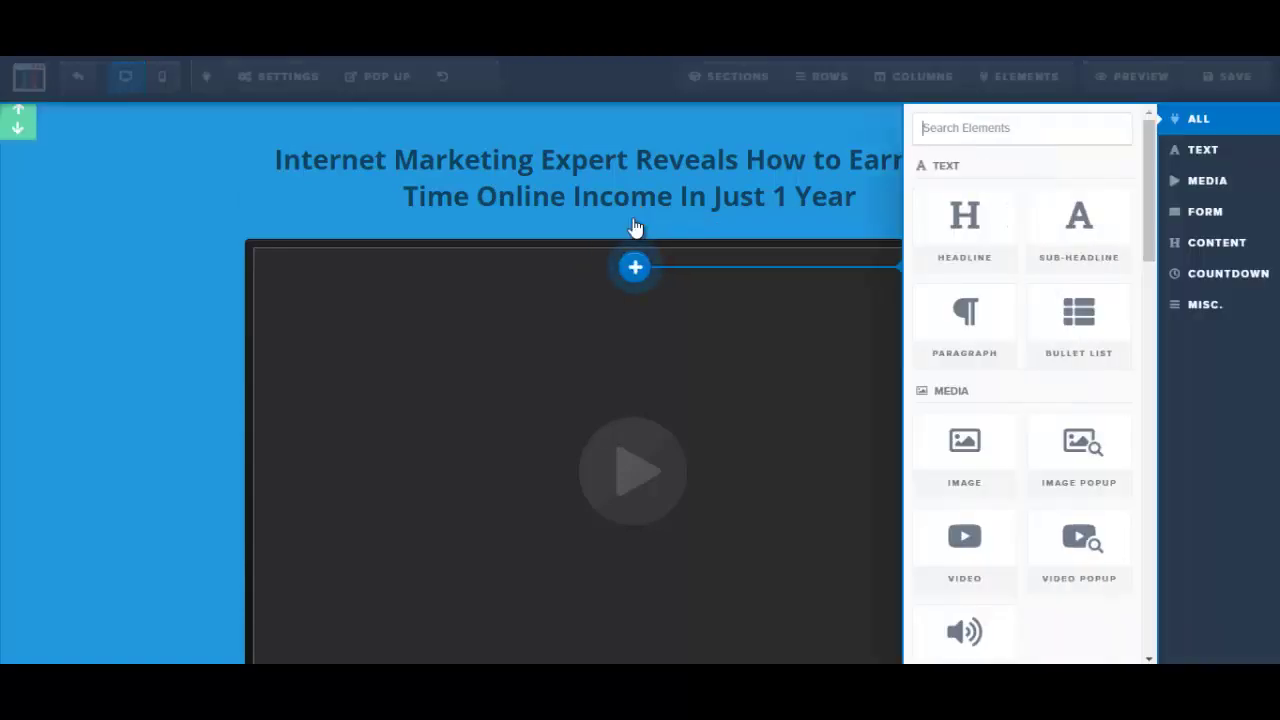
pyautogui.click(969, 229)
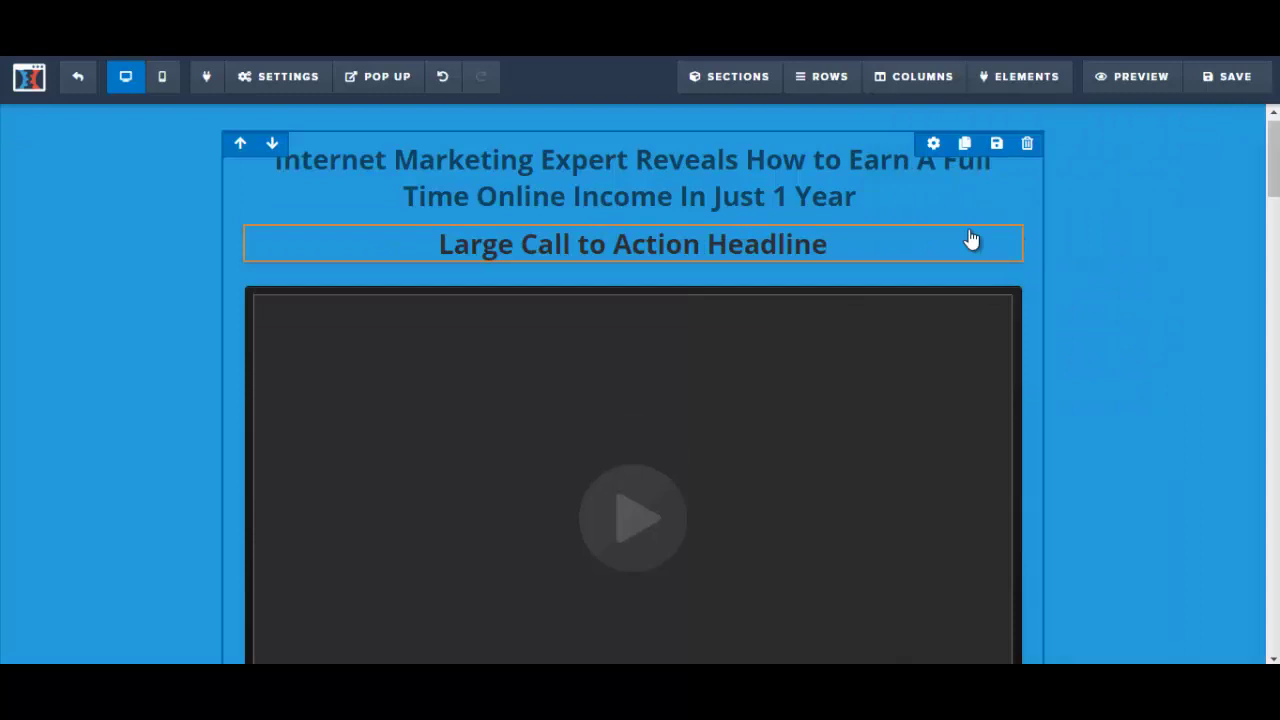
pyautogui.click(548, 247)
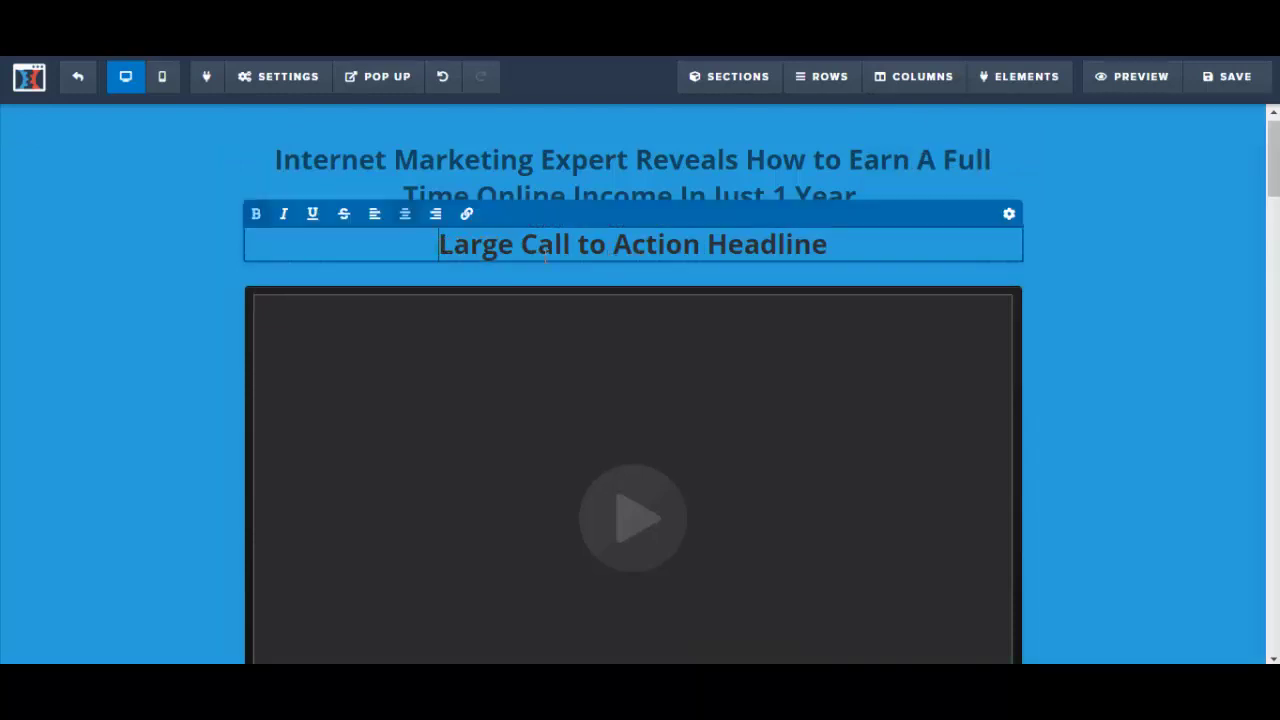
pyautogui.moveTo(440, 247); pyautogui.dragTo(860, 276)
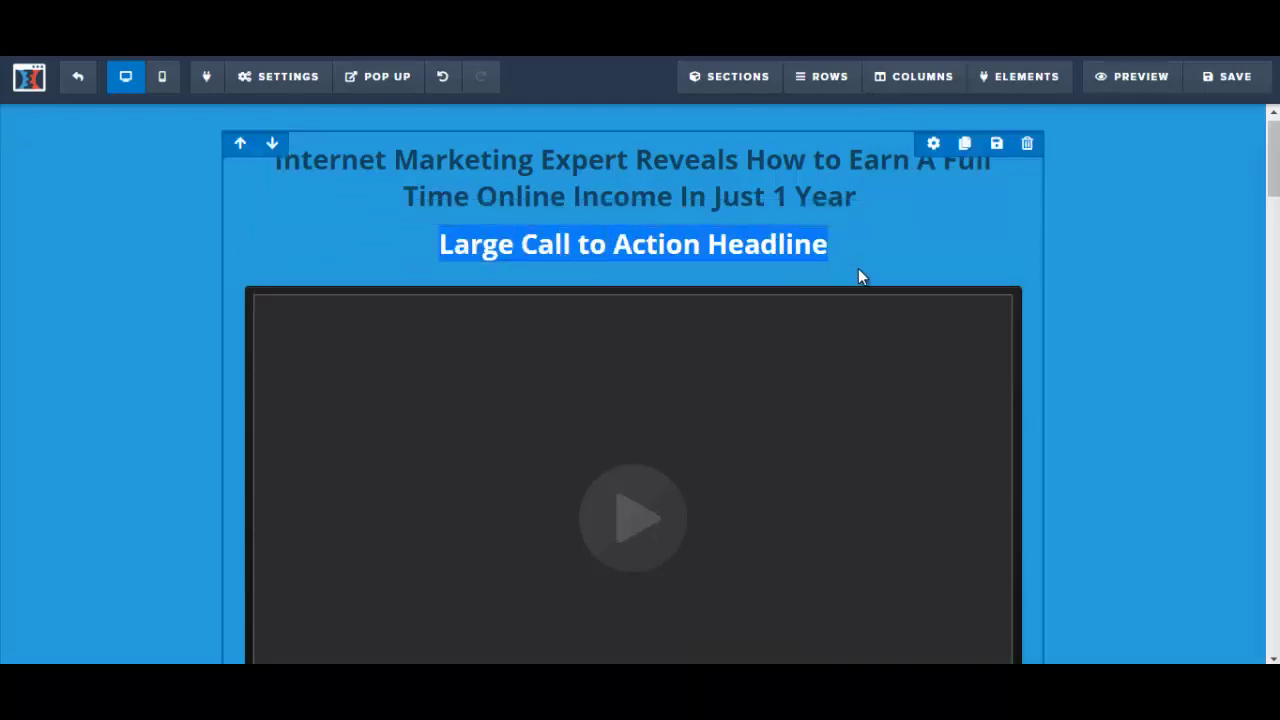
pyautogui.click(734, 243)
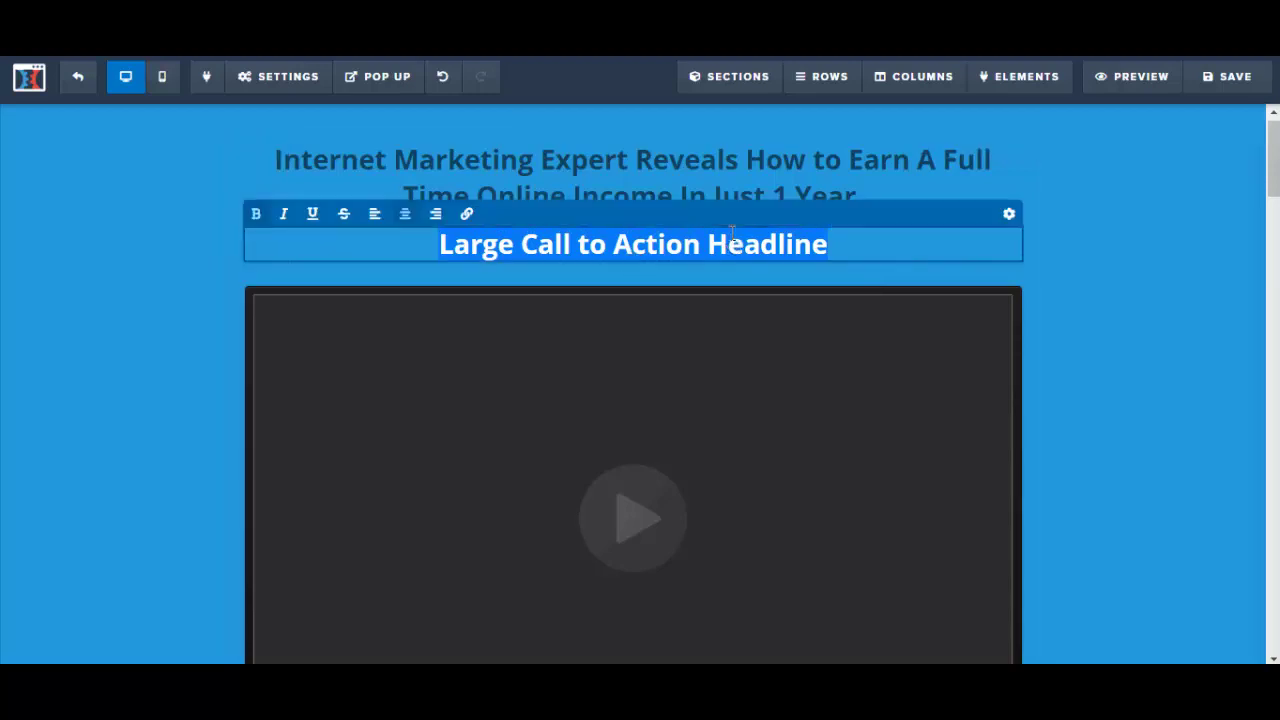
pyautogui.hotkey('ctrl', 'v')
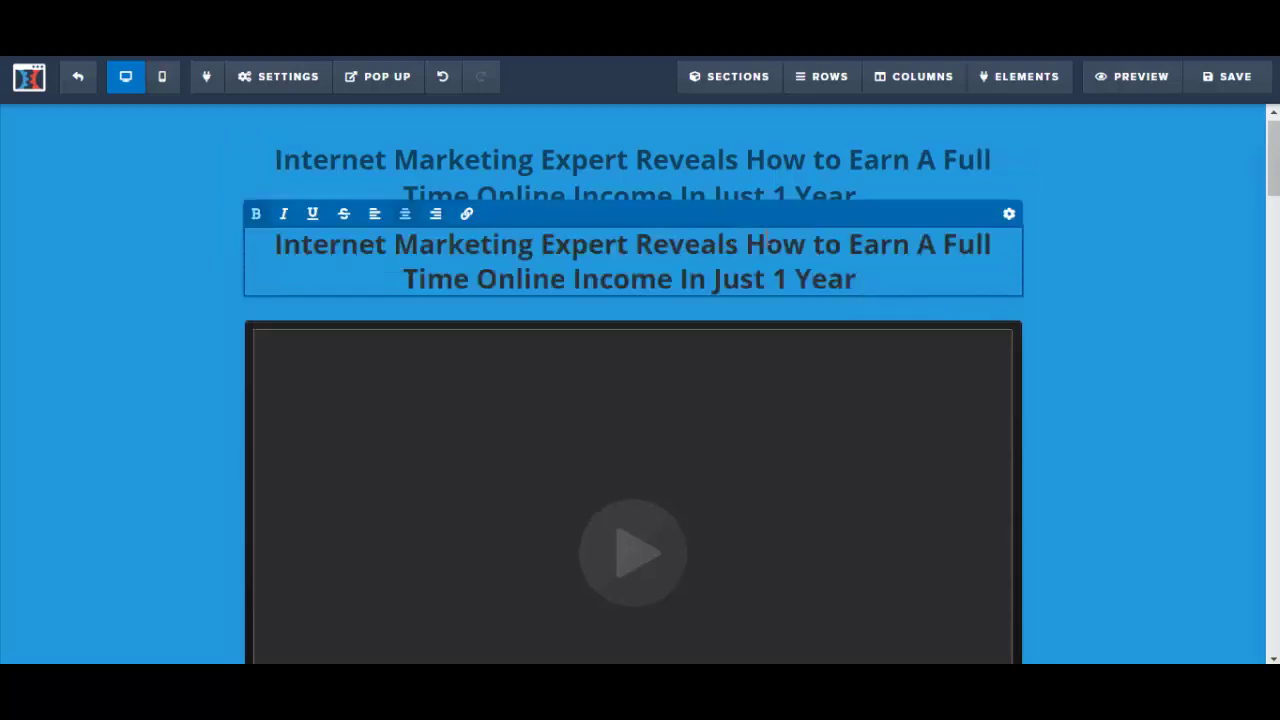
# Set the text color of the newly added headline to white (#ffffff).
pyautogui.click(278, 244)
pyautogui.moveTo(278, 244); pyautogui.dragTo(862, 280)
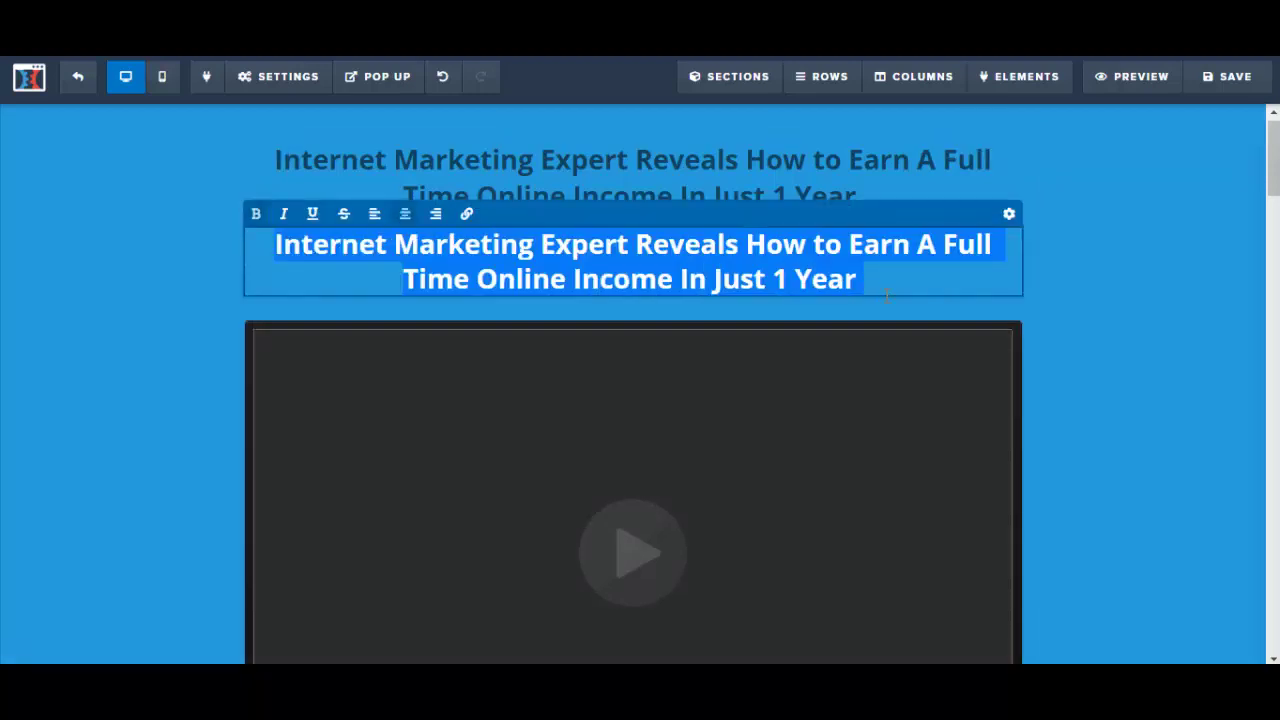
pyautogui.click(1009, 222)
pyautogui.click(1119, 389)
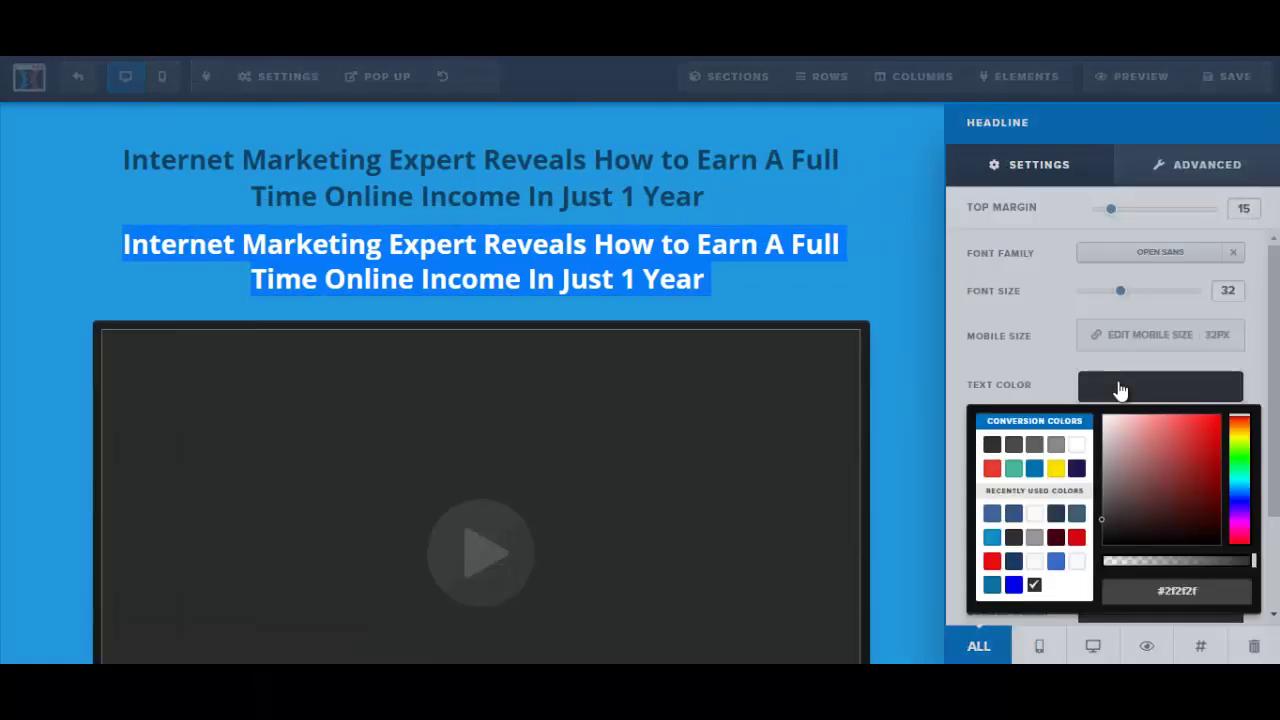
pyautogui.click(1076, 447)
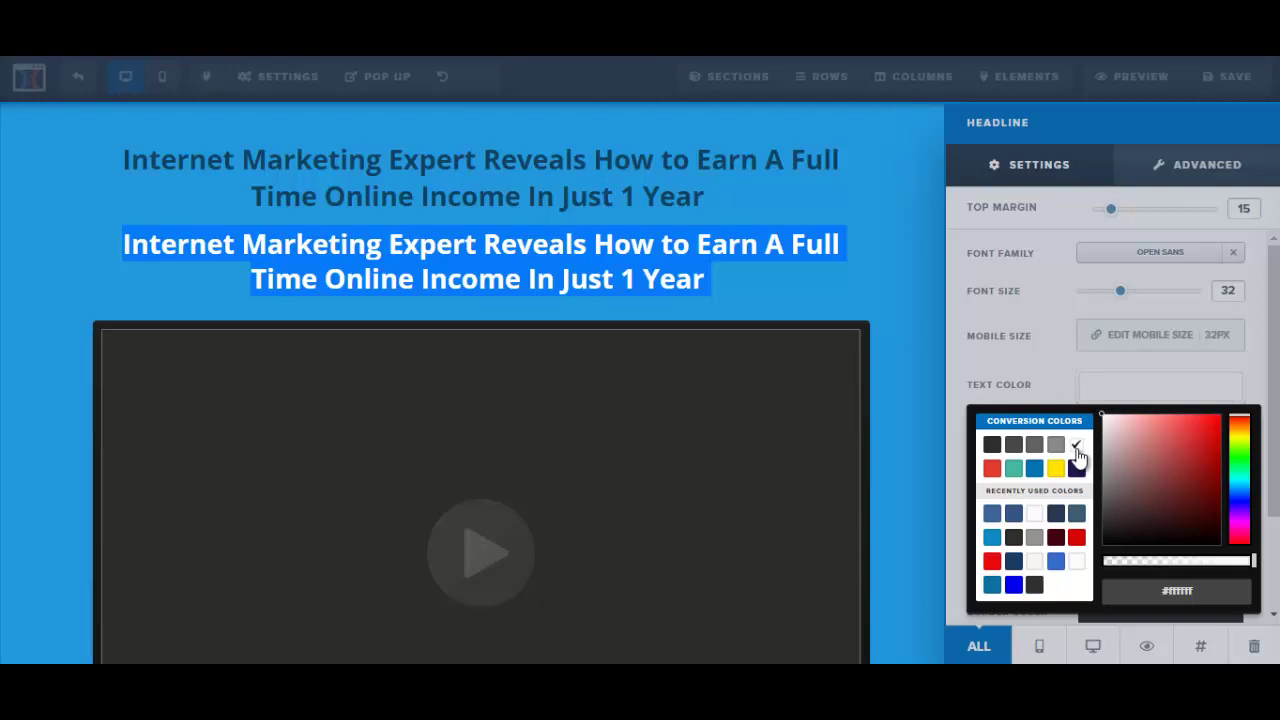
pyautogui.click(837, 286)
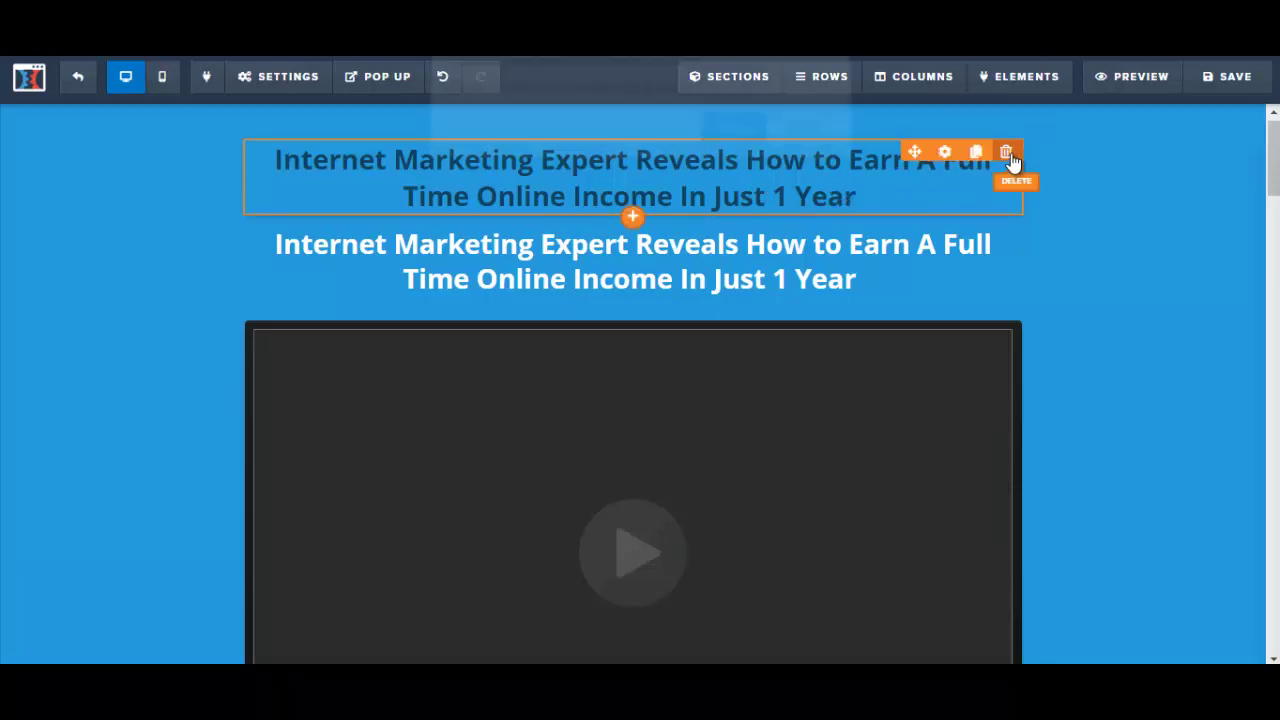
# Delete the original dark headline and clone the remaining white headline above the video.
pyautogui.click(1008, 156)
pyautogui.click(717, 147)
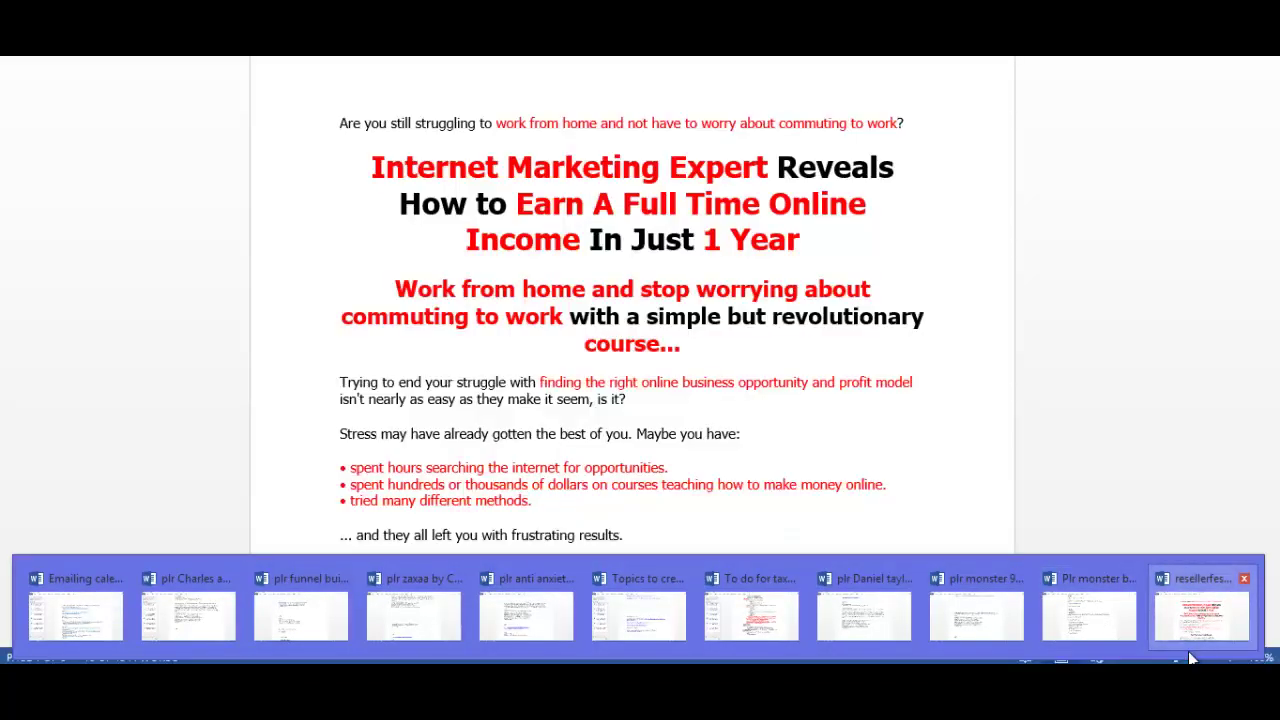
pyautogui.click(1189, 620)
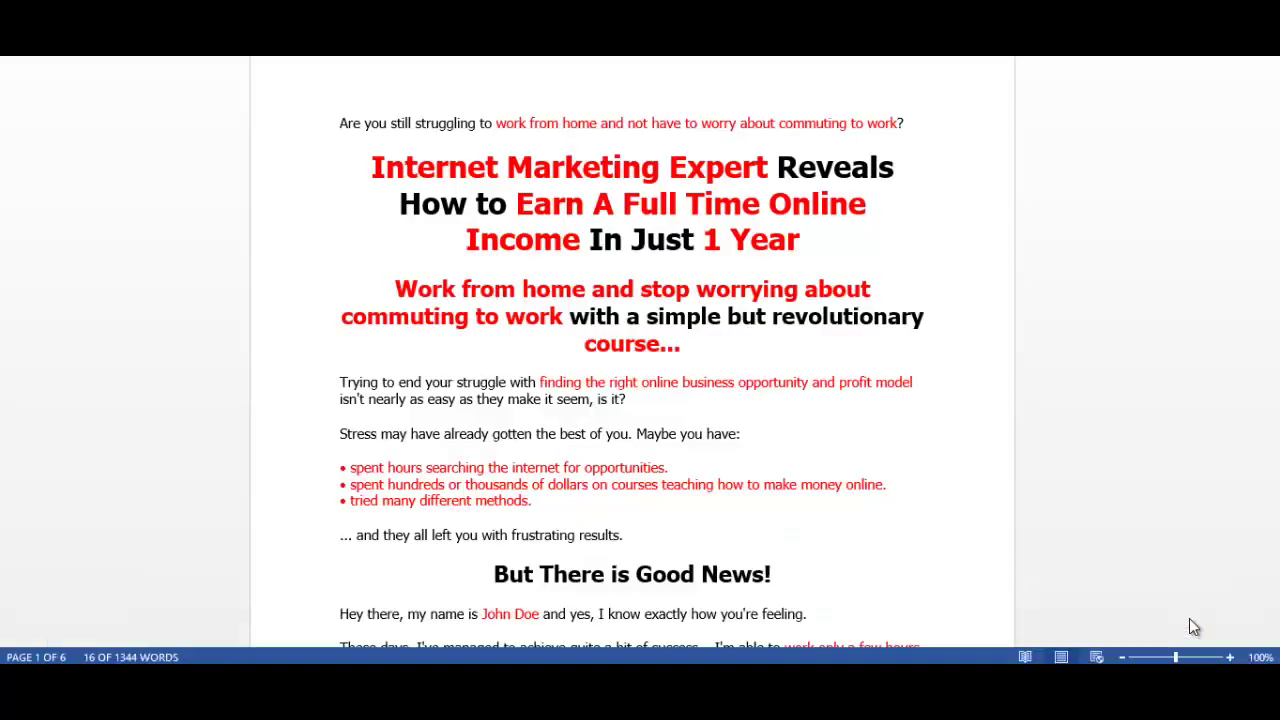
pyautogui.click(433, 167)
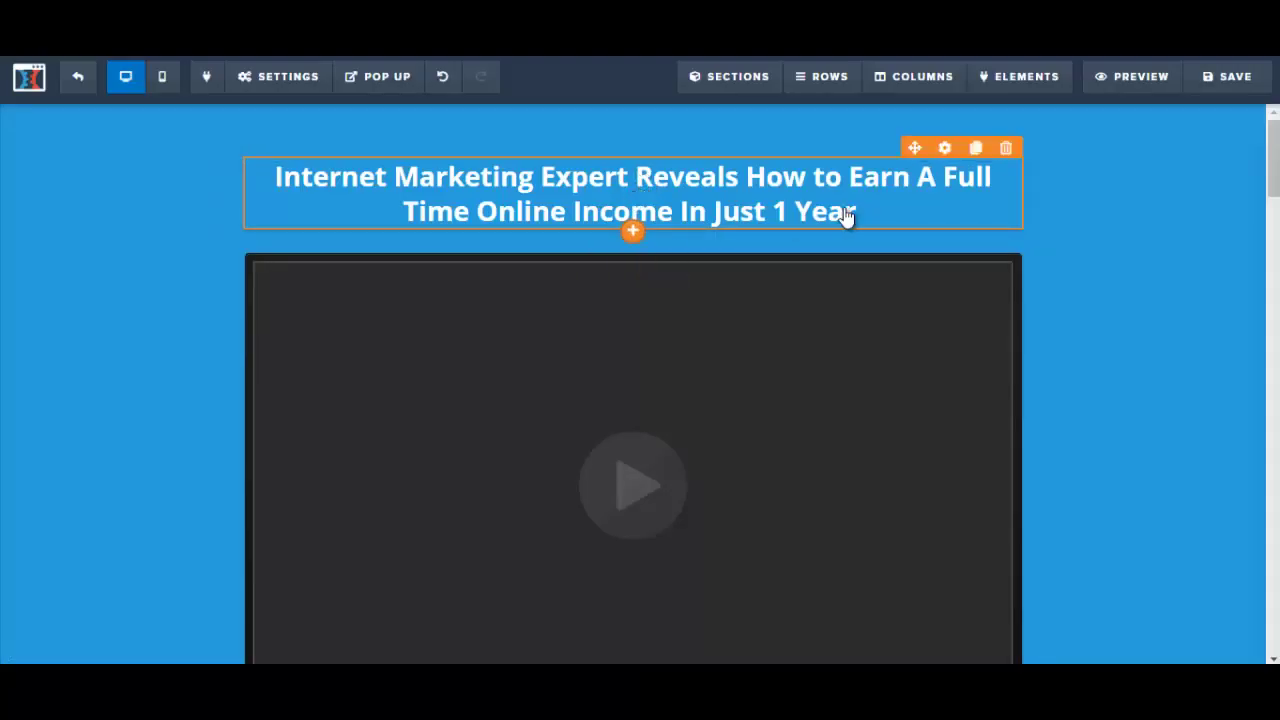
pyautogui.click(977, 148)
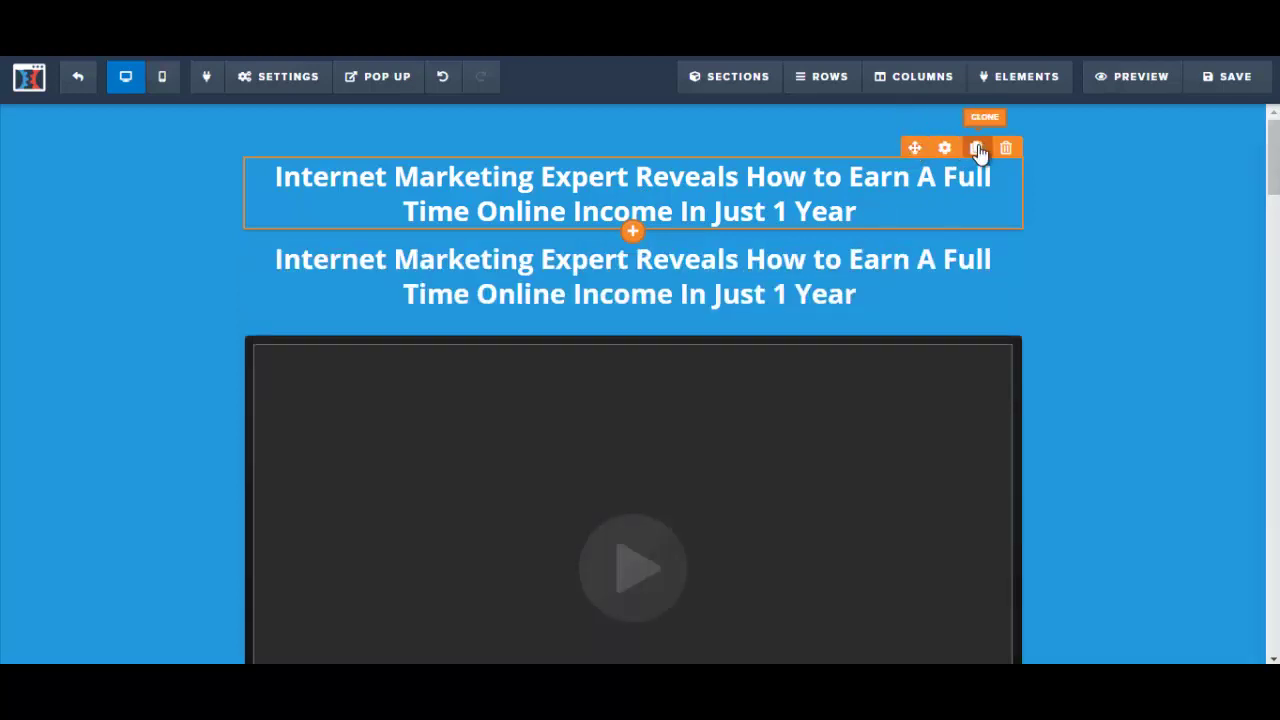
# Replace the upper headline's text with "Are you still struggling to work from home and not have to worry about commuting to work?" copied from the Word sales letter.
pyautogui.click(604, 205)
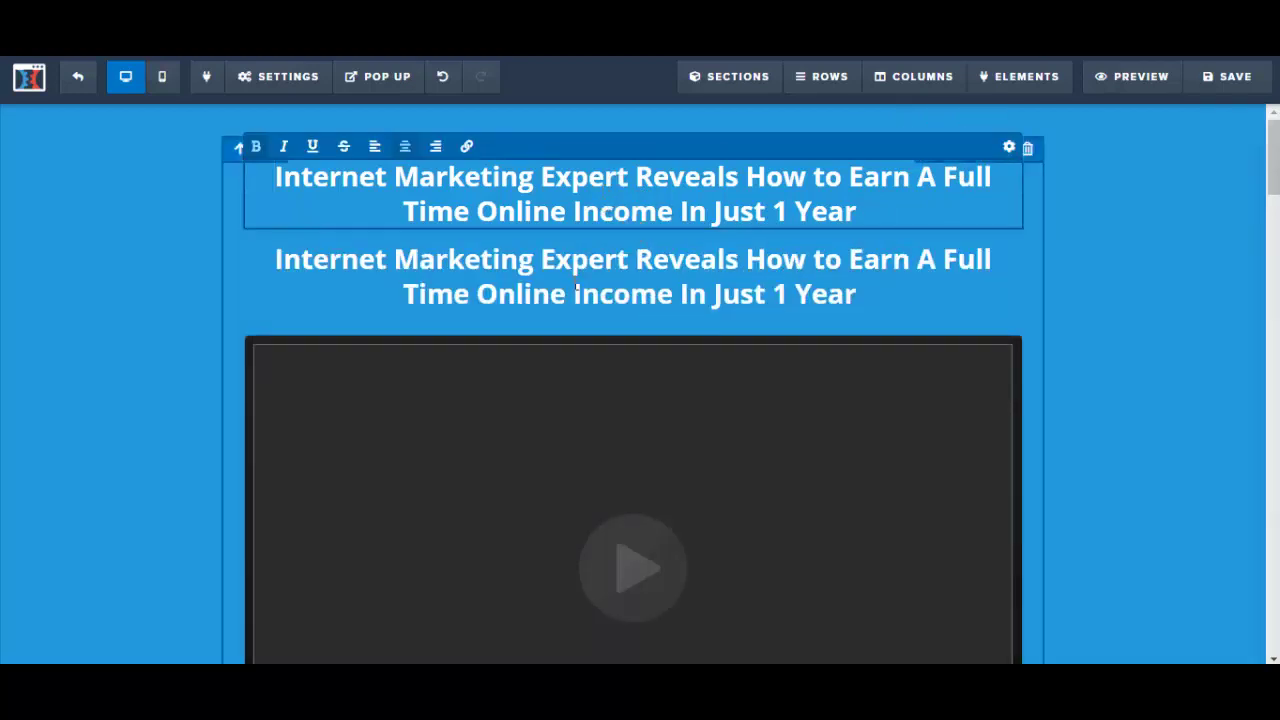
pyautogui.click(309, 186)
pyautogui.click(464, 682)
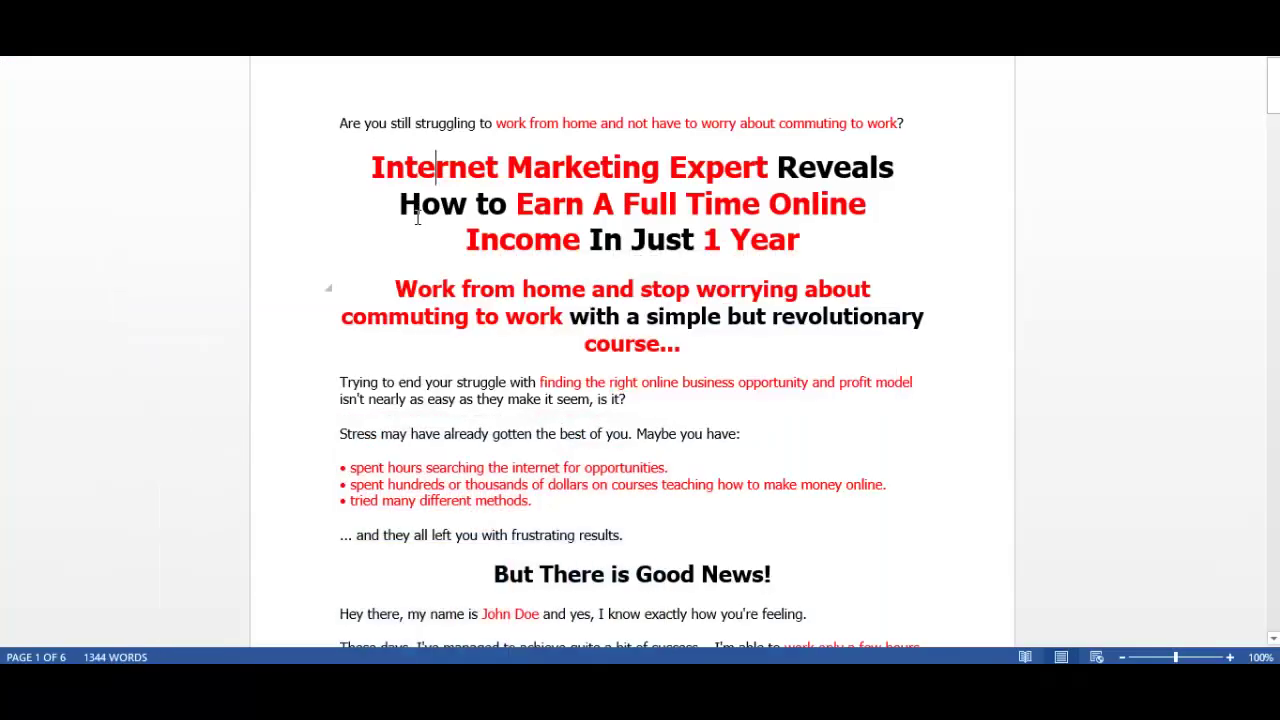
pyautogui.moveTo(342, 123); pyautogui.dragTo(907, 134)
pyautogui.hotkey('ctrl', 'c')
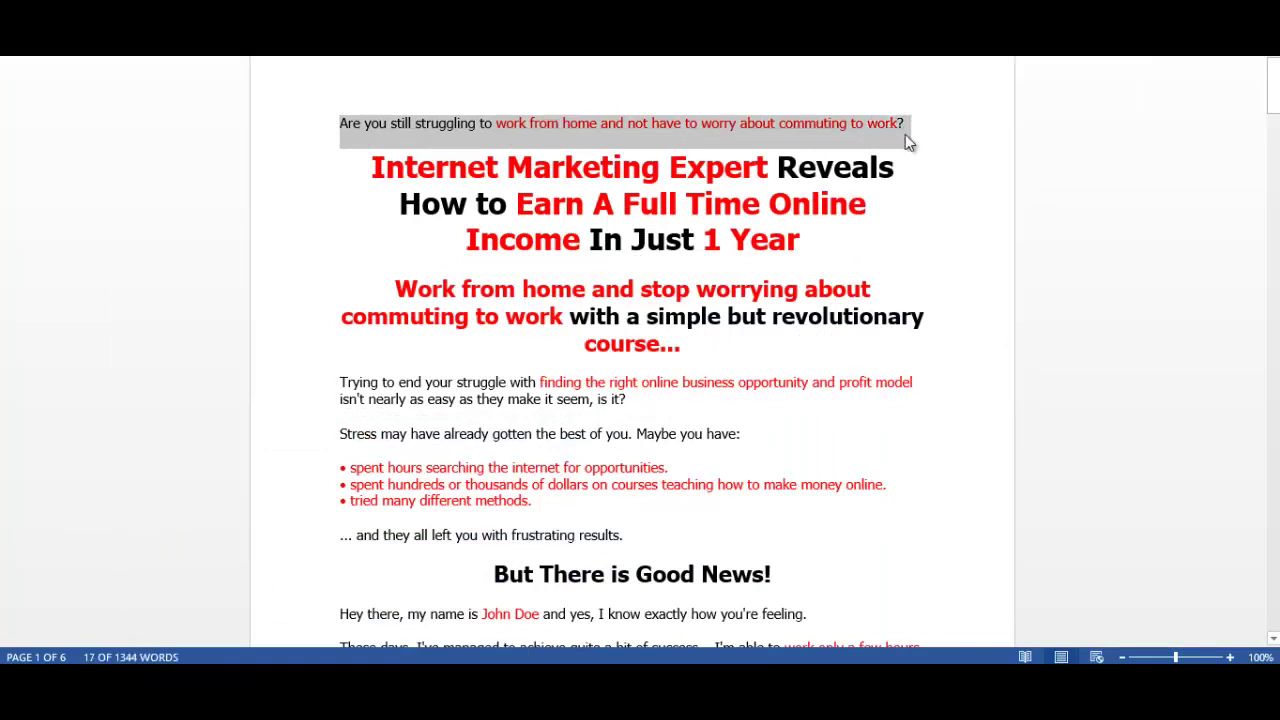
pyautogui.click(285, 682)
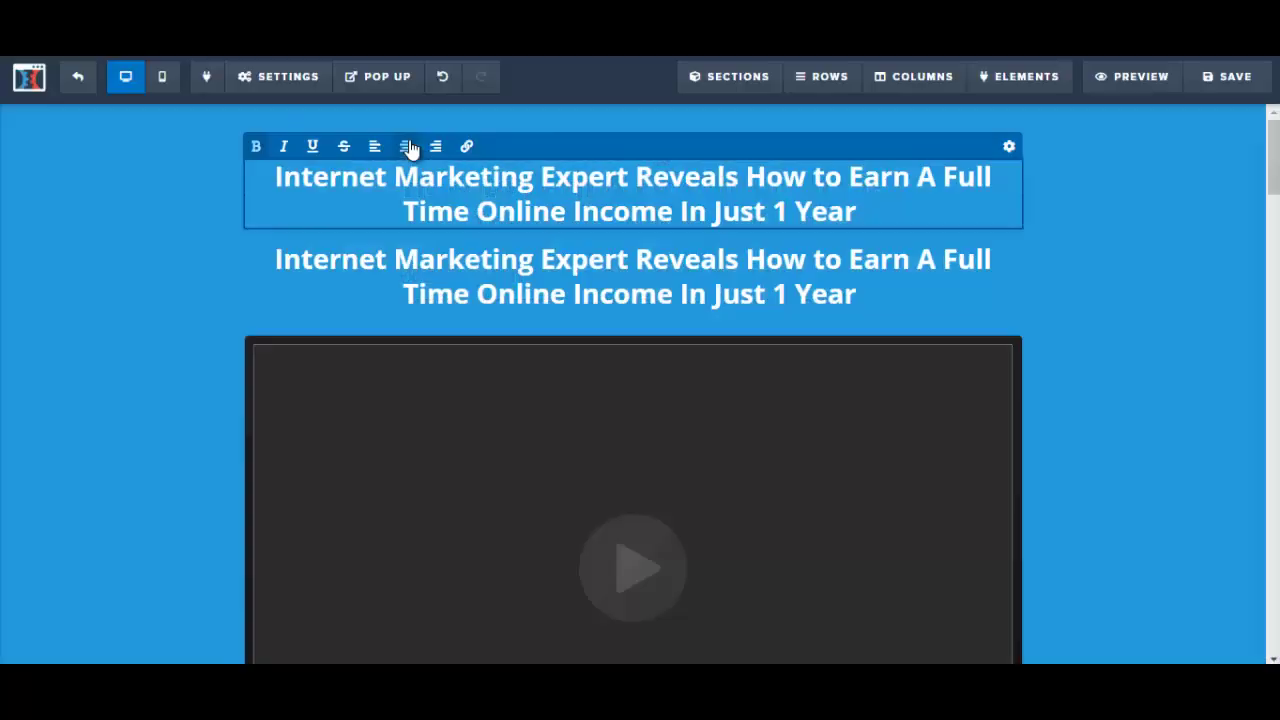
pyautogui.click(284, 178)
pyautogui.moveTo(277, 178); pyautogui.dragTo(859, 210)
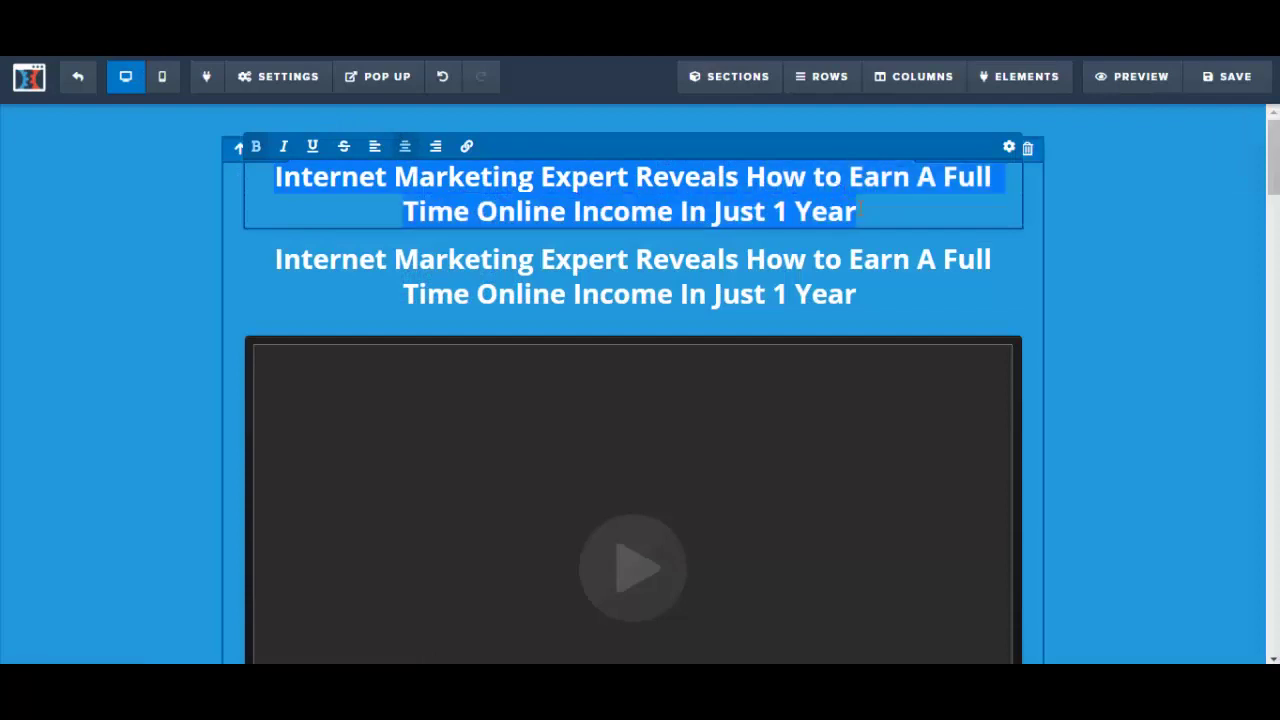
pyautogui.hotkey('ctrl', 'v')
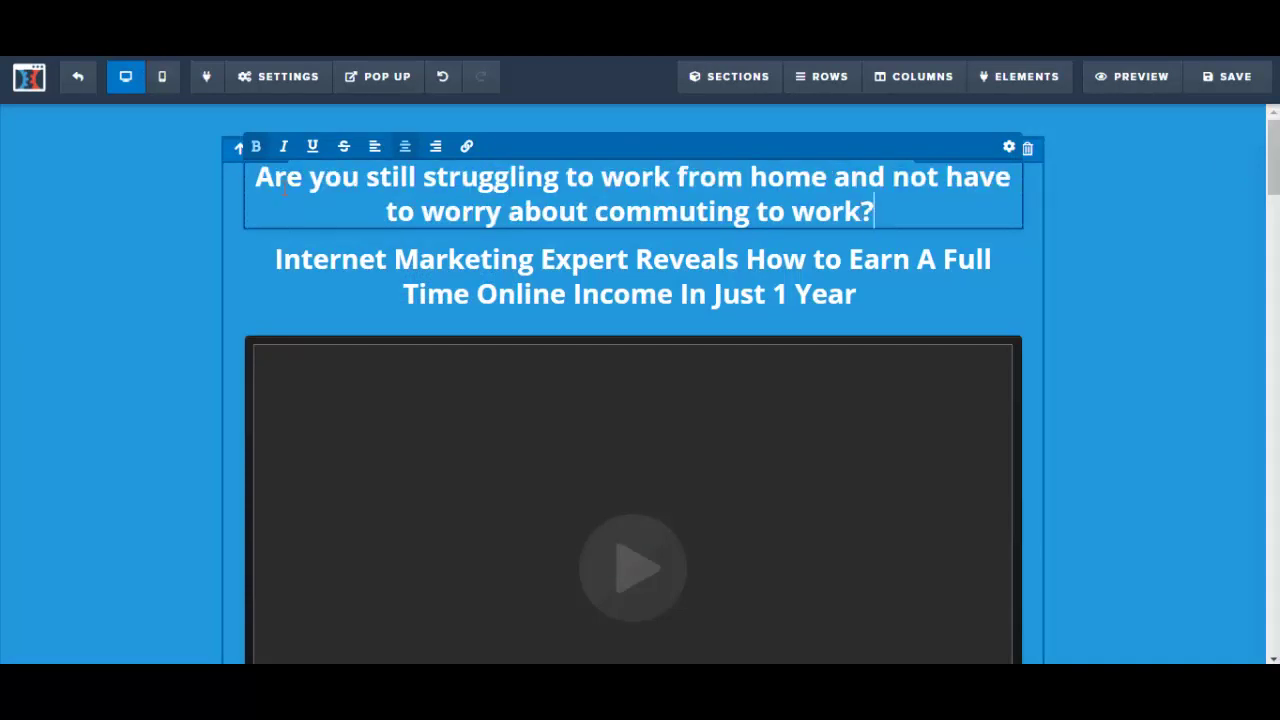
# Reduce the font size of the upper "Are you still struggling" headline to 24.
pyautogui.moveTo(255, 177); pyautogui.dragTo(882, 211)
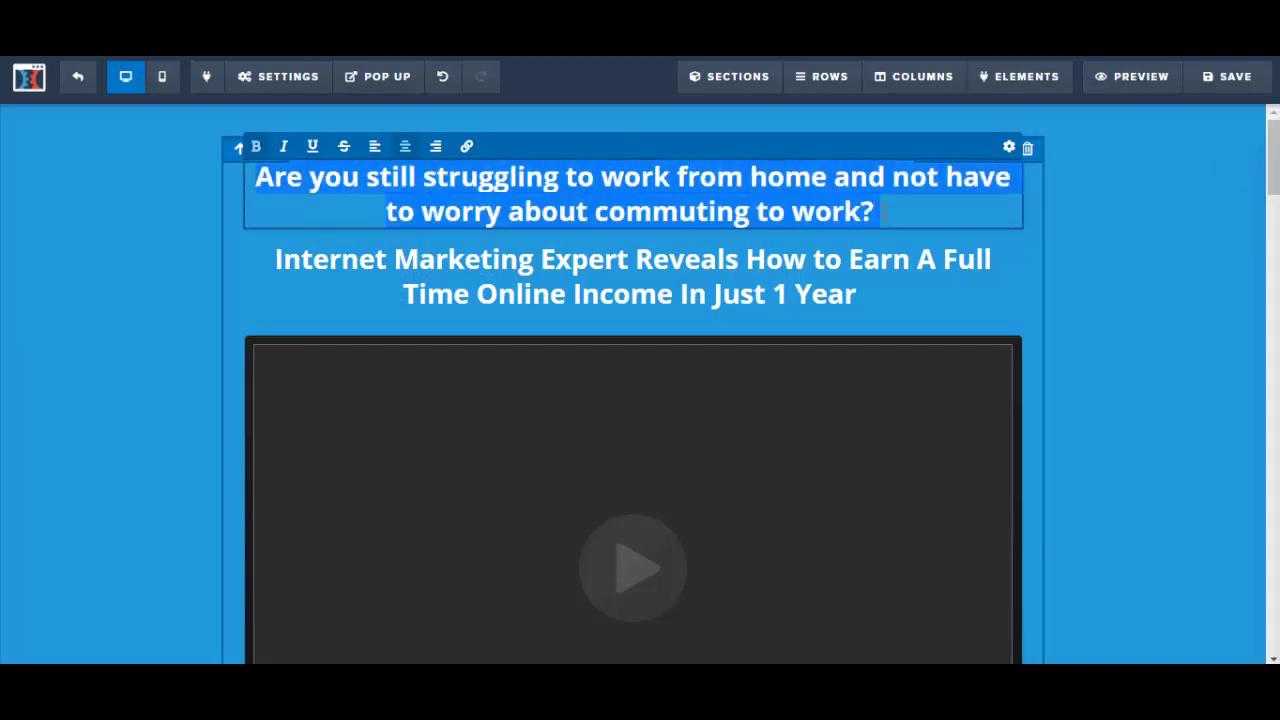
pyautogui.click(1010, 150)
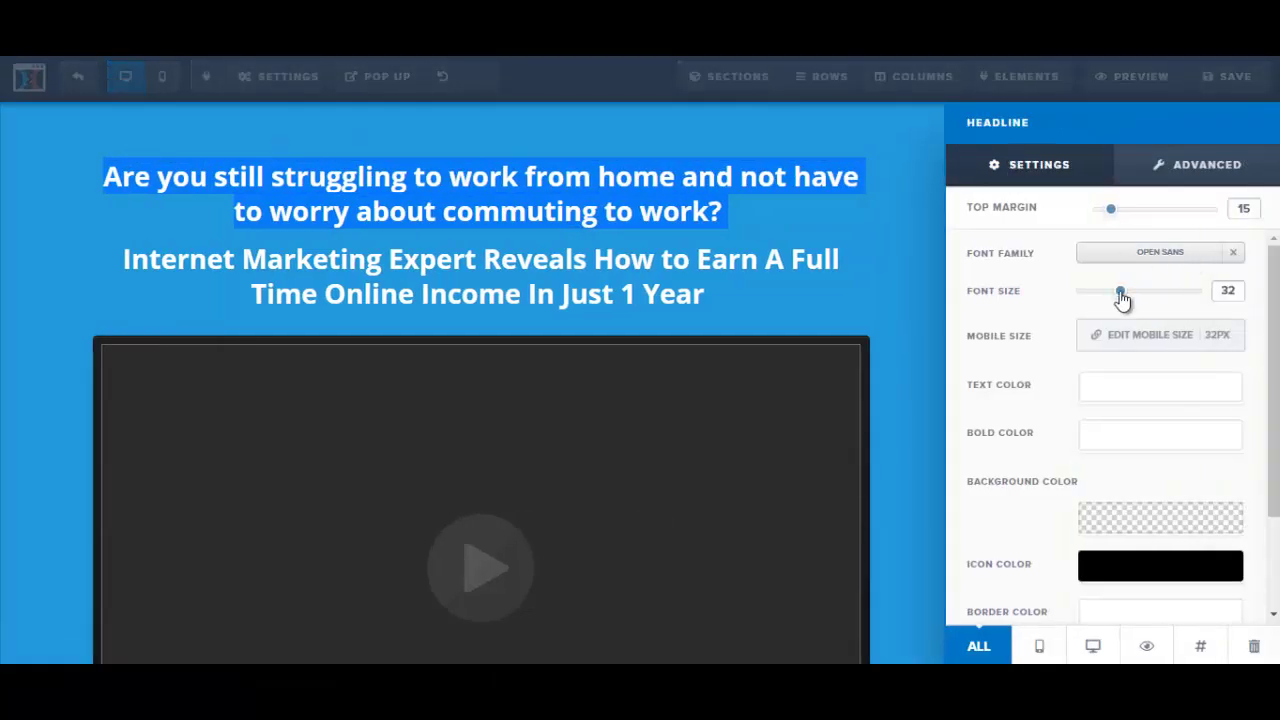
pyautogui.moveTo(1120, 292); pyautogui.dragTo(1104, 302)
pyautogui.click(771, 274)
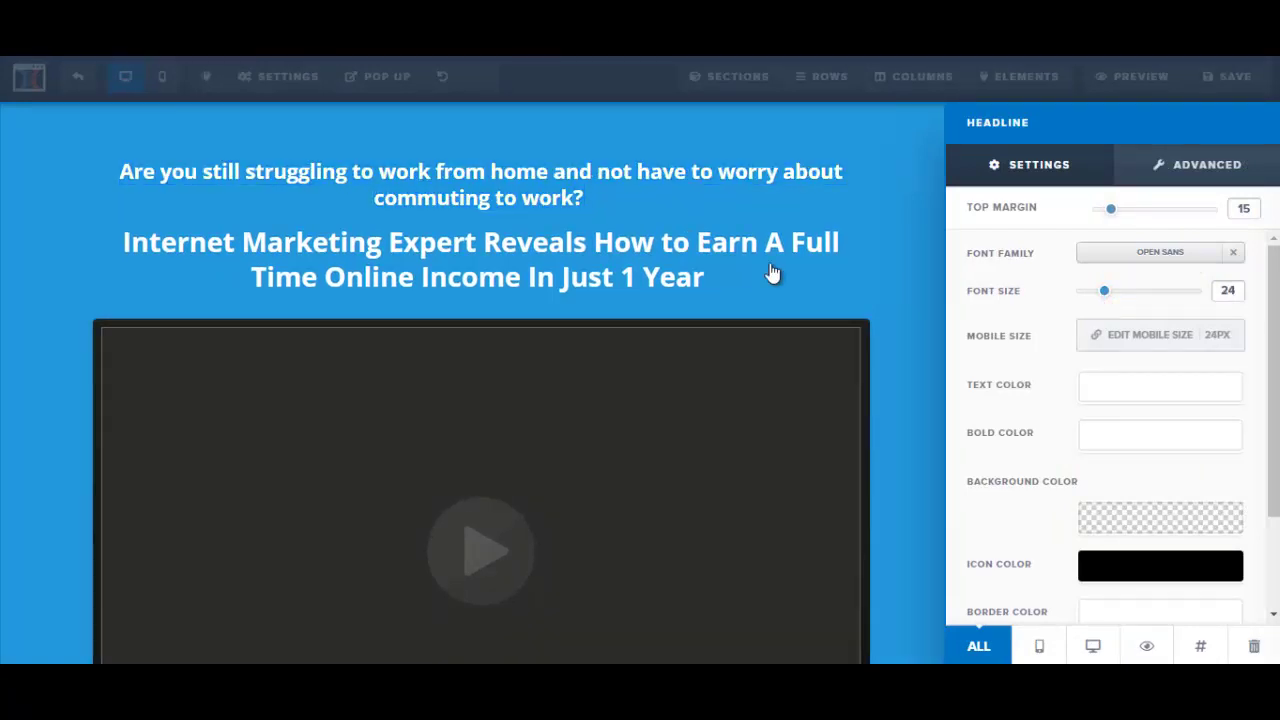
# Change the text color of the upper "Are you still struggling" headline to dark gray (#2d2d2d).
pyautogui.click(441, 178)
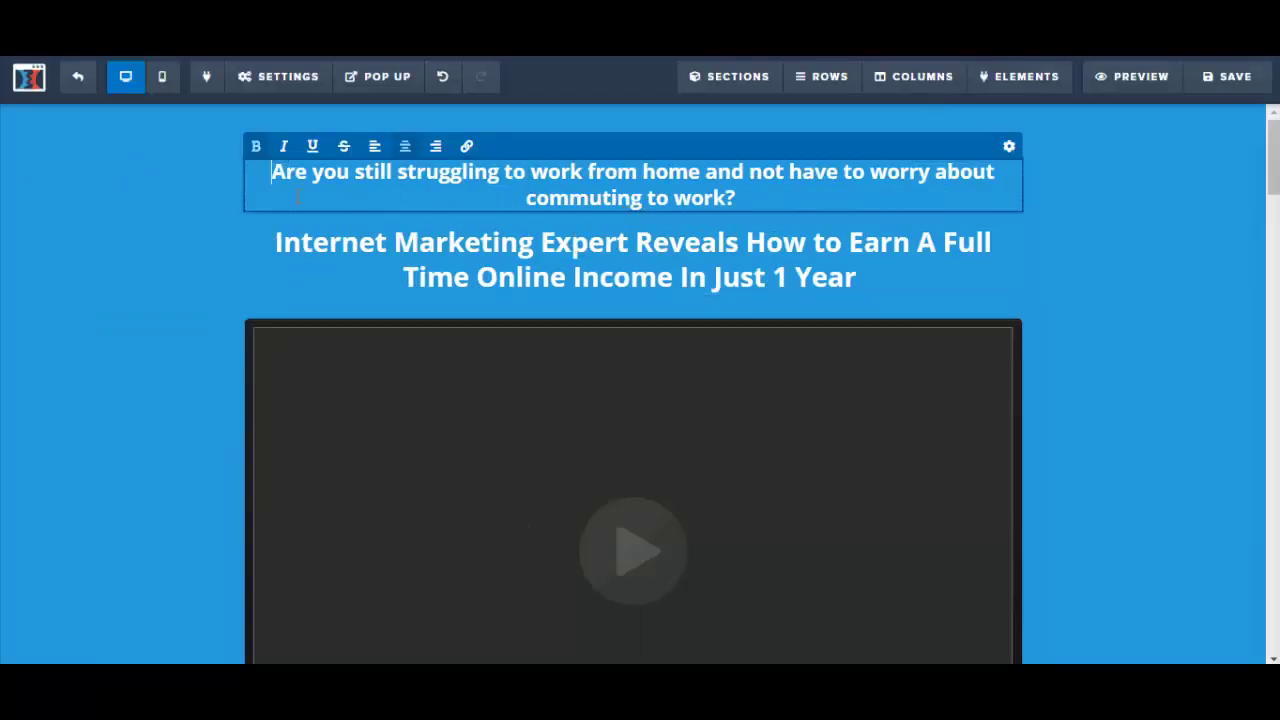
pyautogui.moveTo(275, 174); pyautogui.dragTo(790, 190)
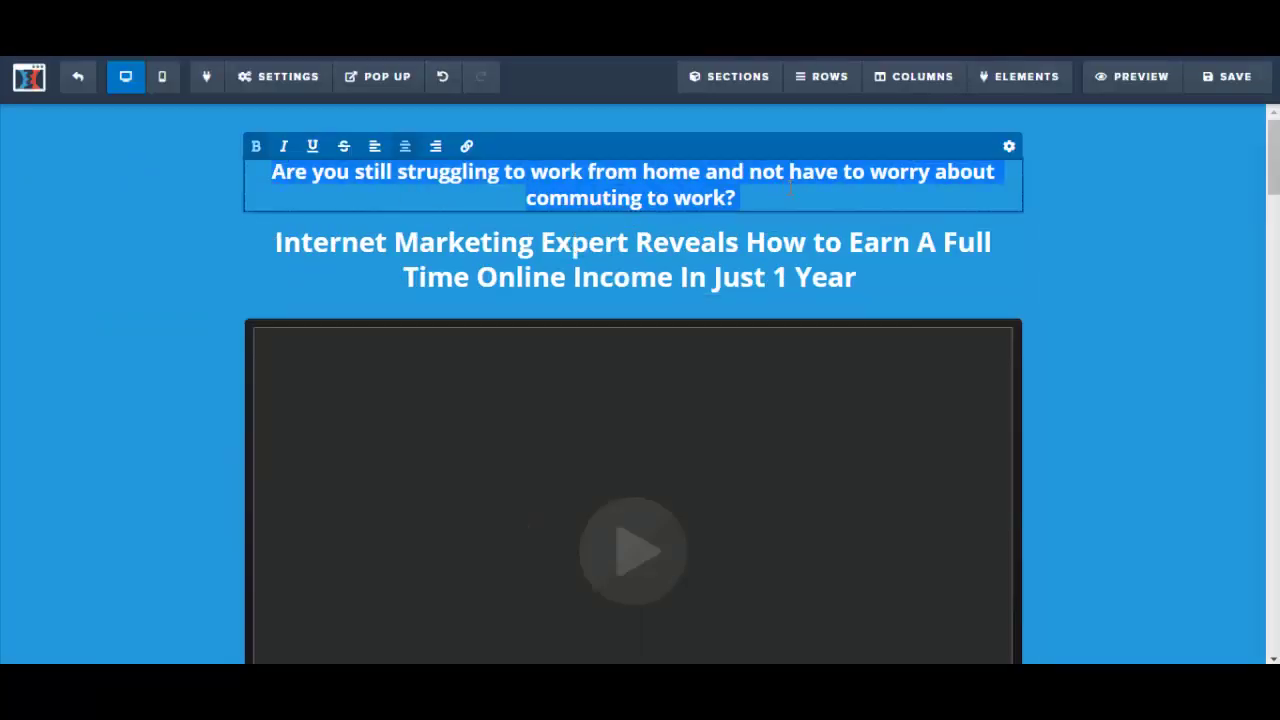
pyautogui.click(1008, 148)
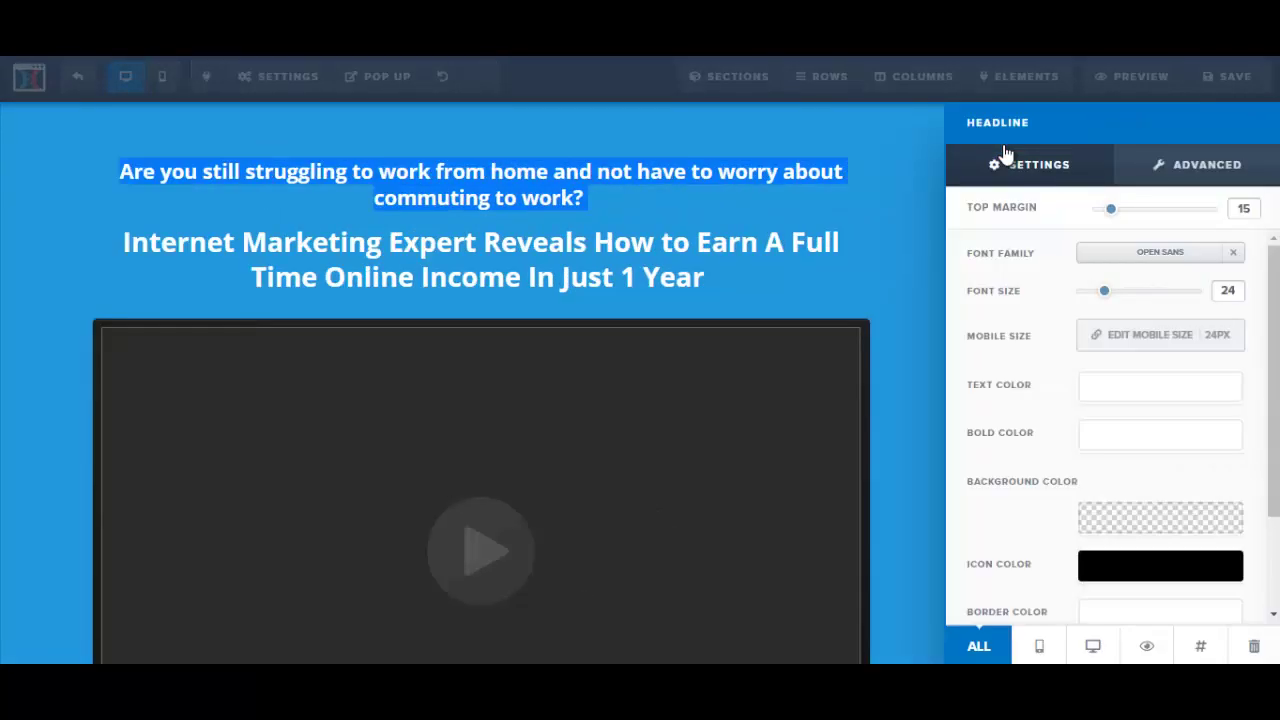
pyautogui.click(1120, 395)
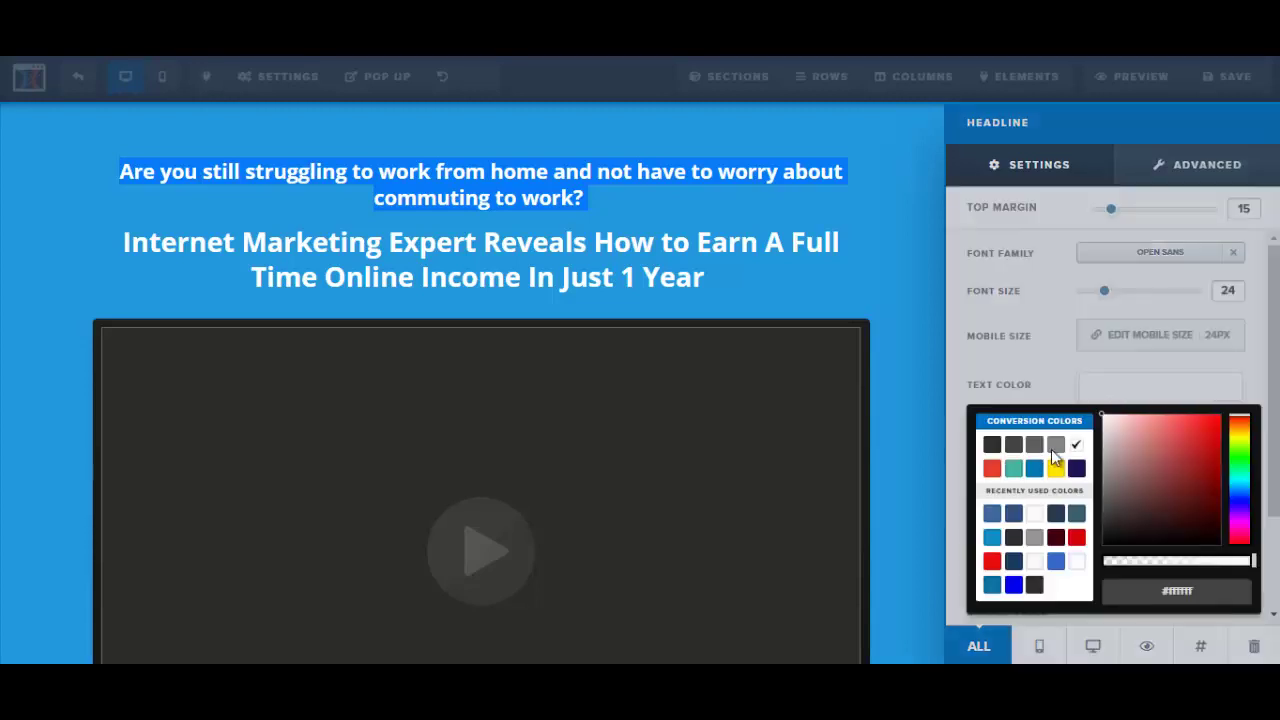
pyautogui.click(990, 447)
pyautogui.click(823, 222)
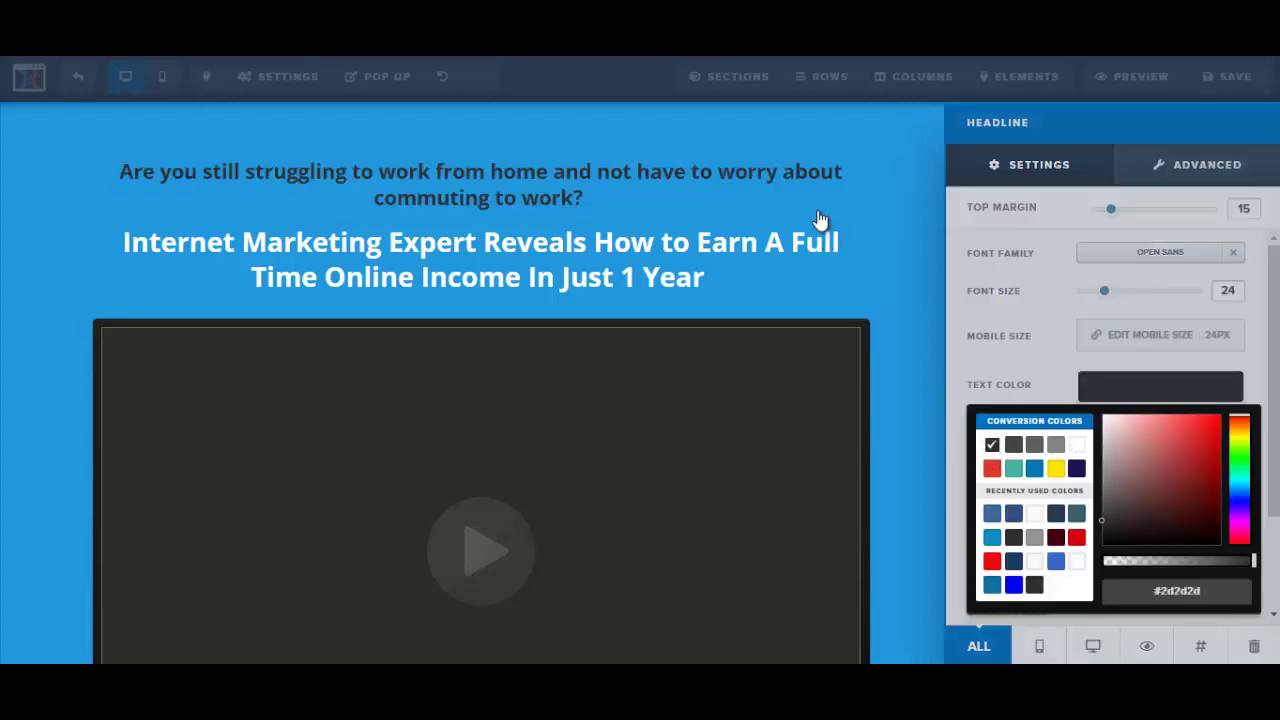
# Increase the font size of the "Internet Marketing Expert Reveals" headline to 52.
pyautogui.click(823, 271)
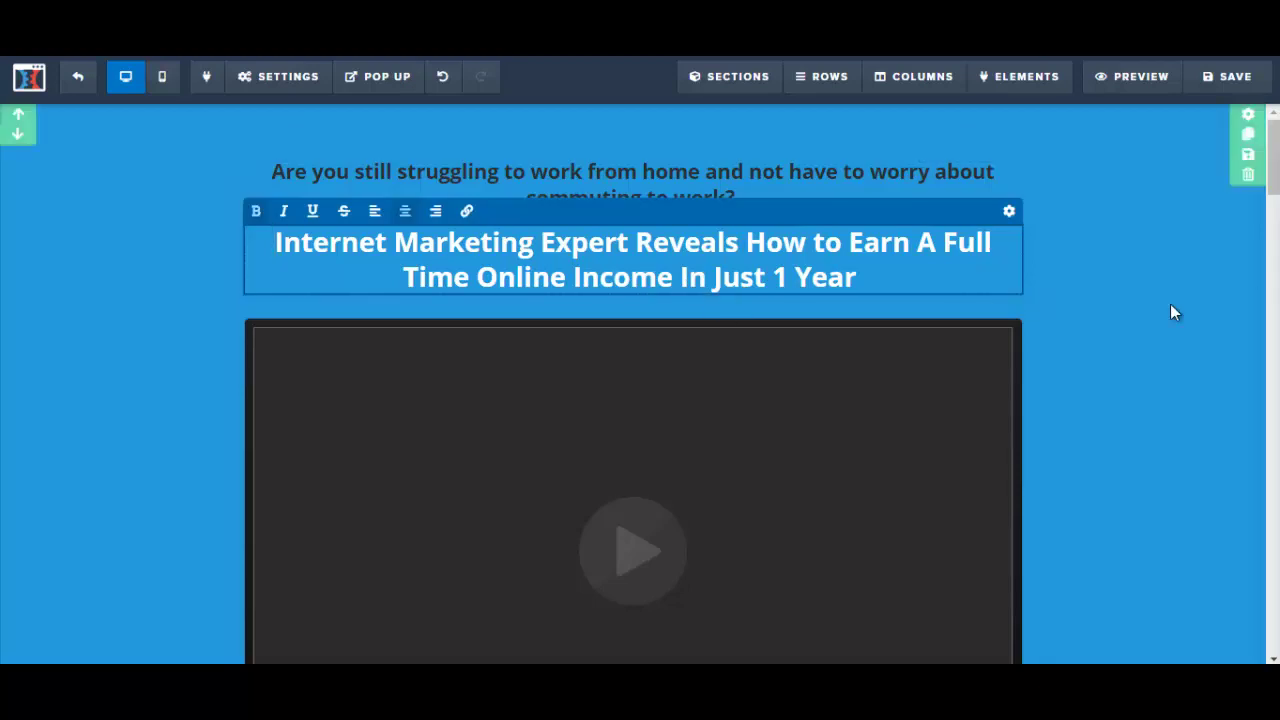
pyautogui.click(1010, 214)
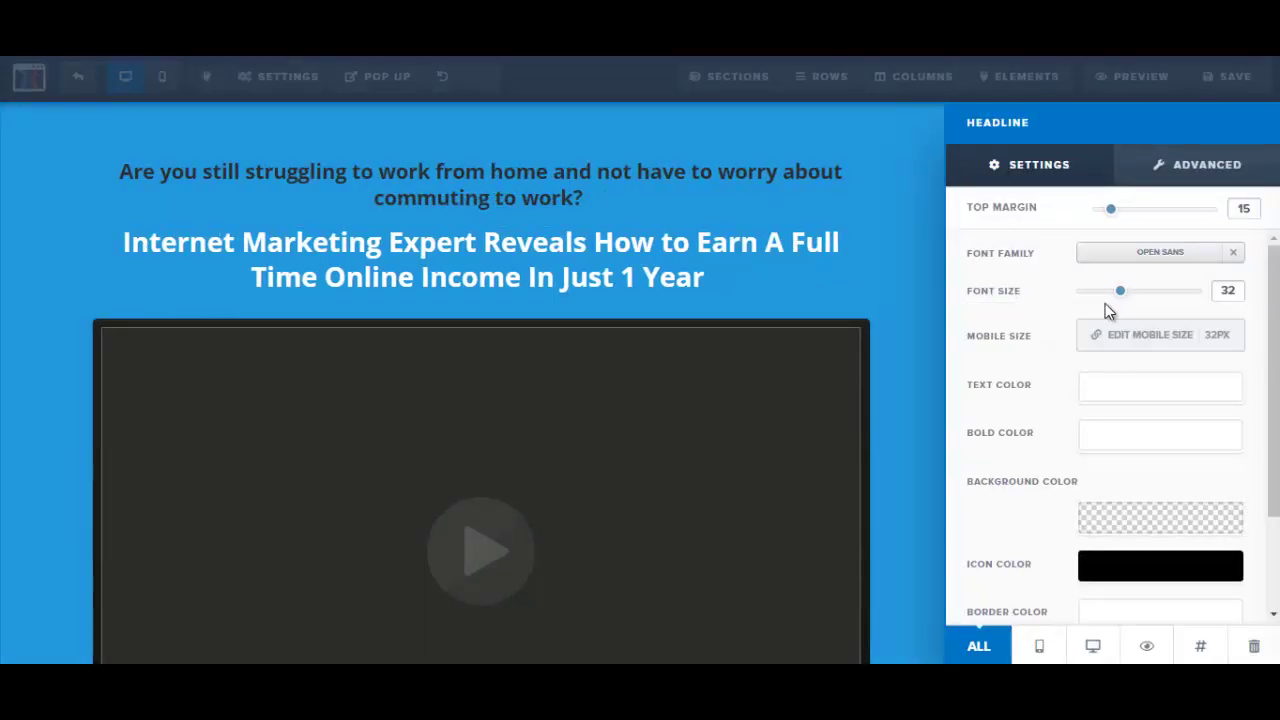
pyautogui.moveTo(1120, 292); pyautogui.dragTo(1160, 300)
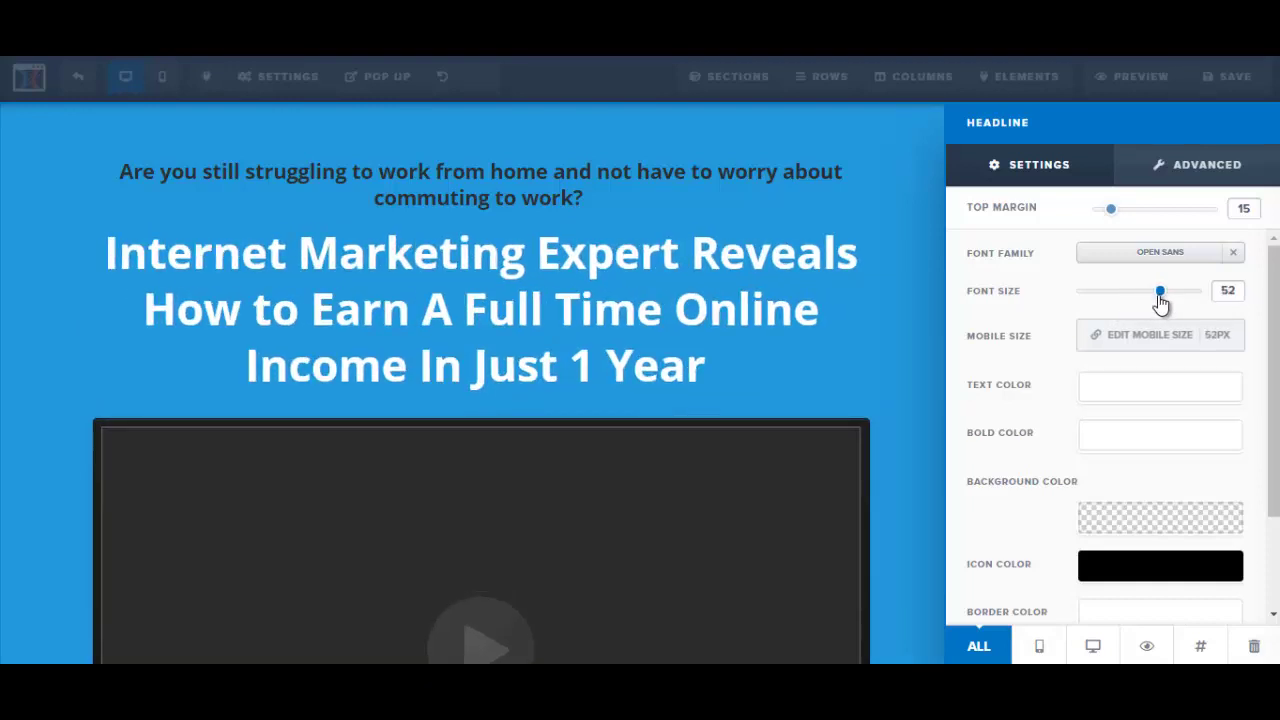
pyautogui.click(924, 352)
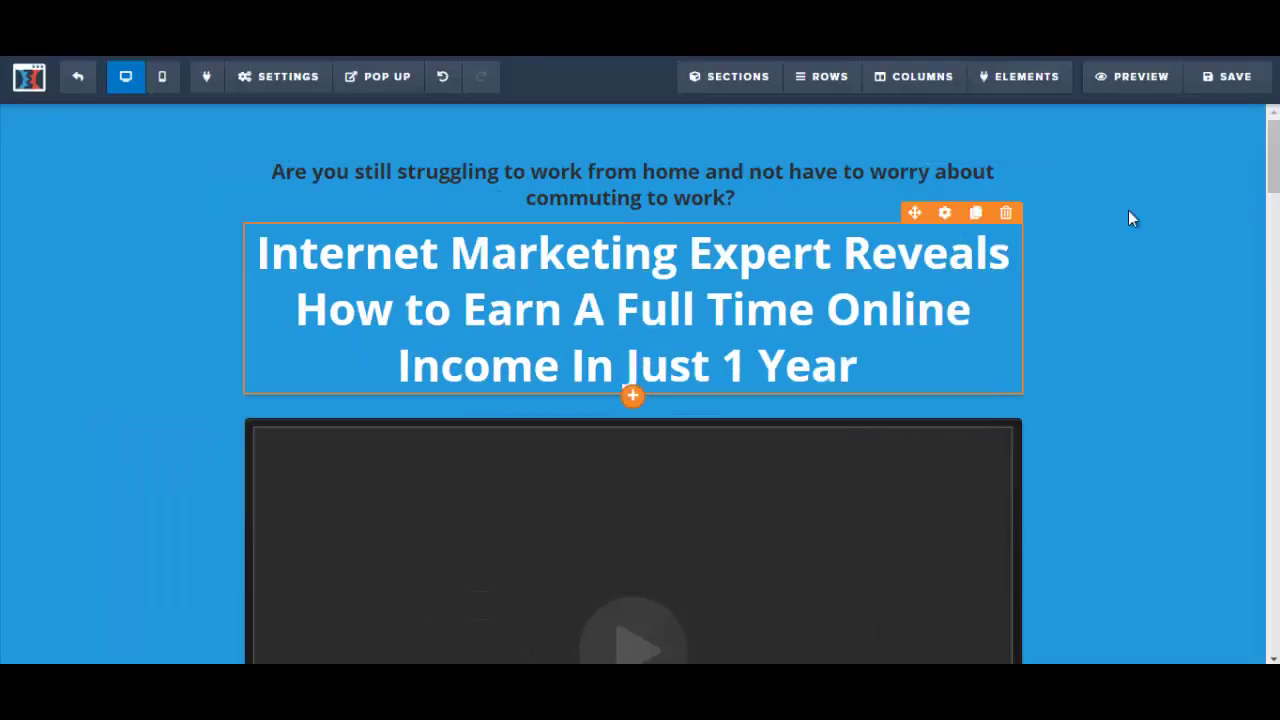
# Set the page's SEO title to "testing" and its description to "demo", and save the page.
pyautogui.click(1210, 88)
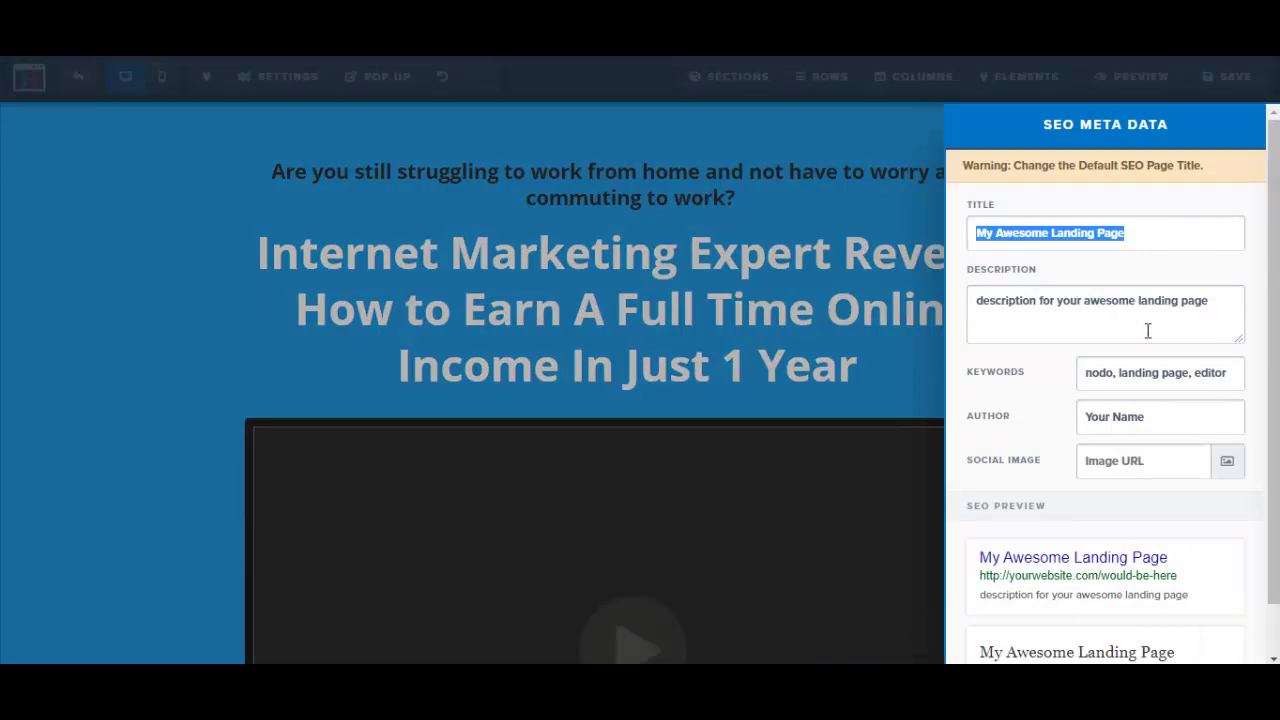
pyautogui.write('testing')
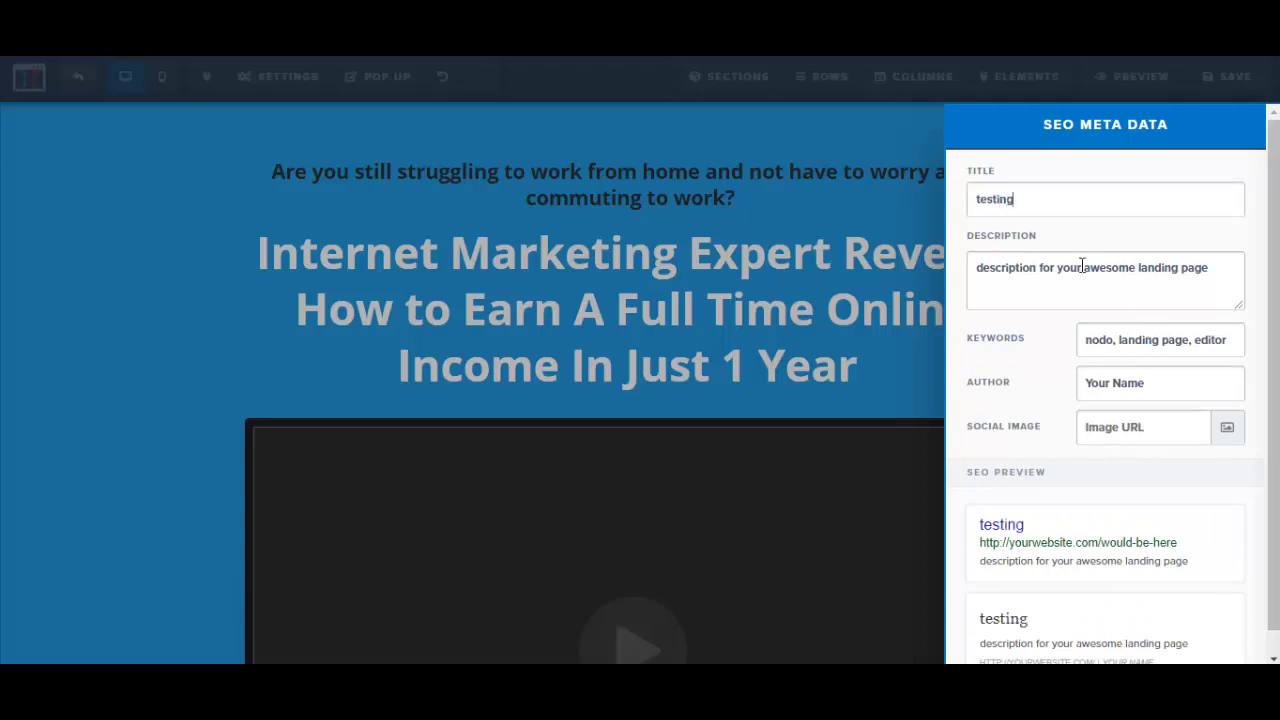
pyautogui.moveTo(979, 271); pyautogui.dragTo(1221, 263)
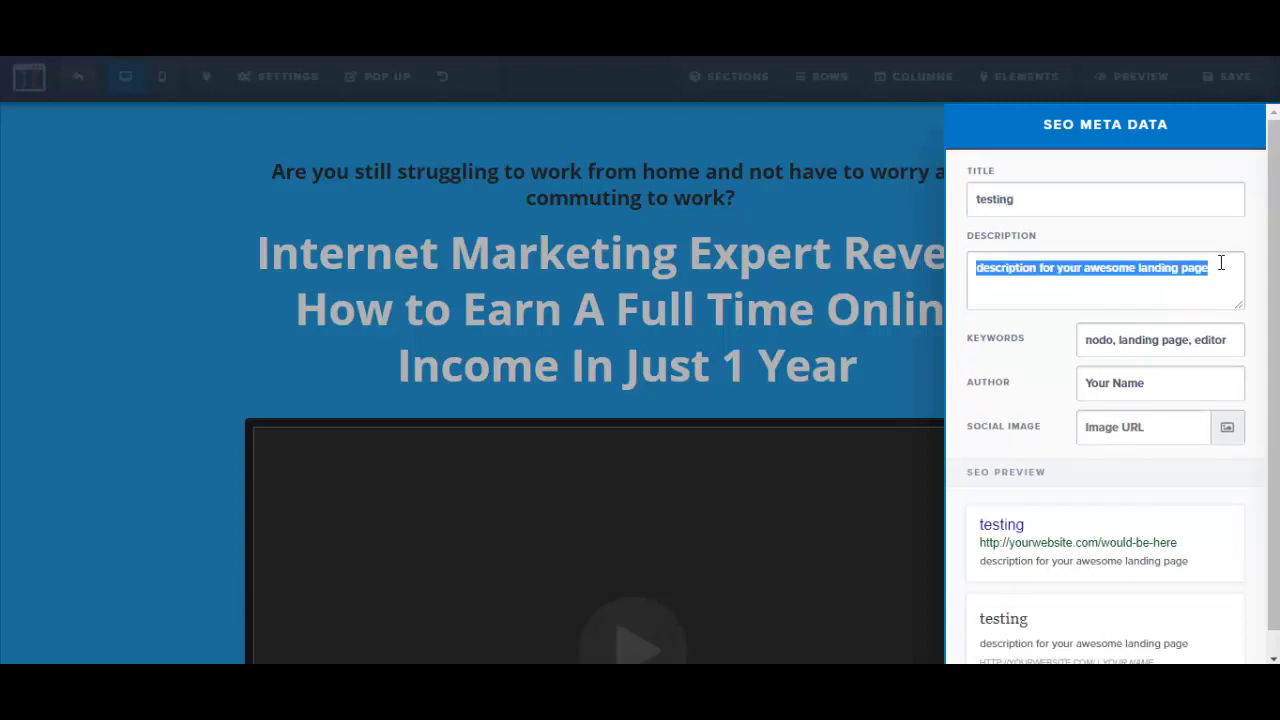
pyautogui.write('demo')
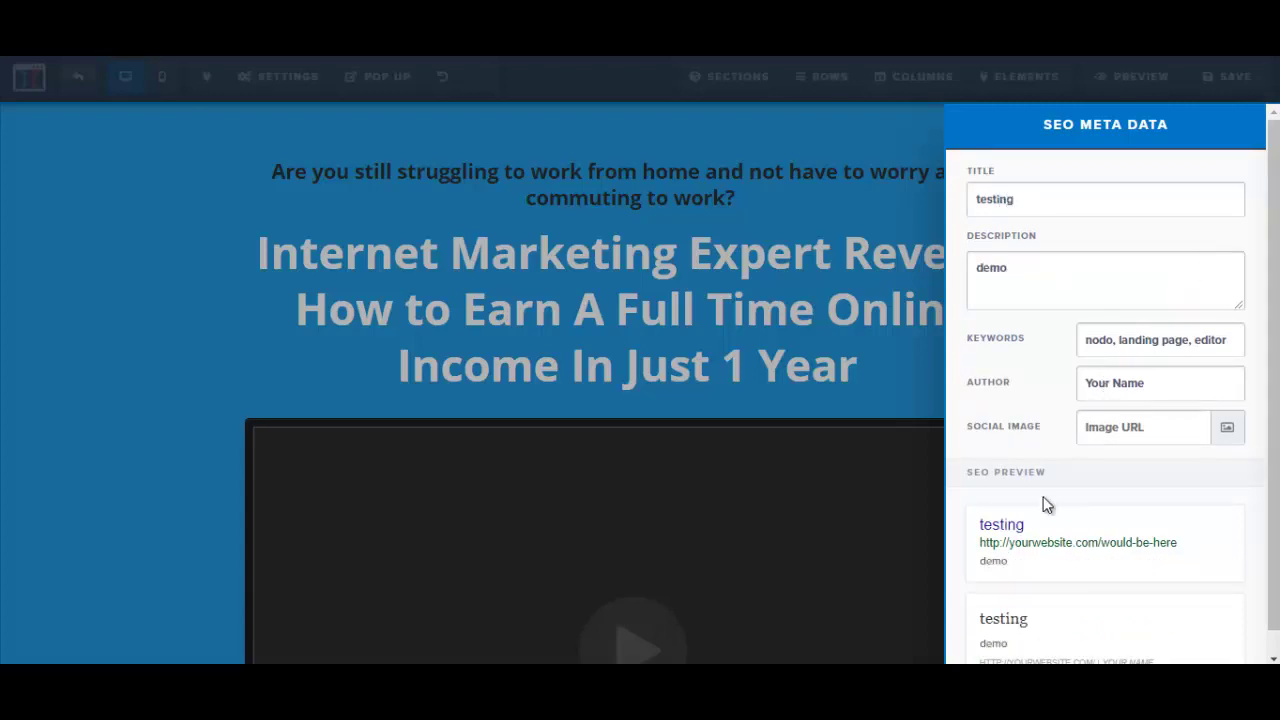
pyautogui.moveTo(1277, 557); pyautogui.dragTo(1276, 580)
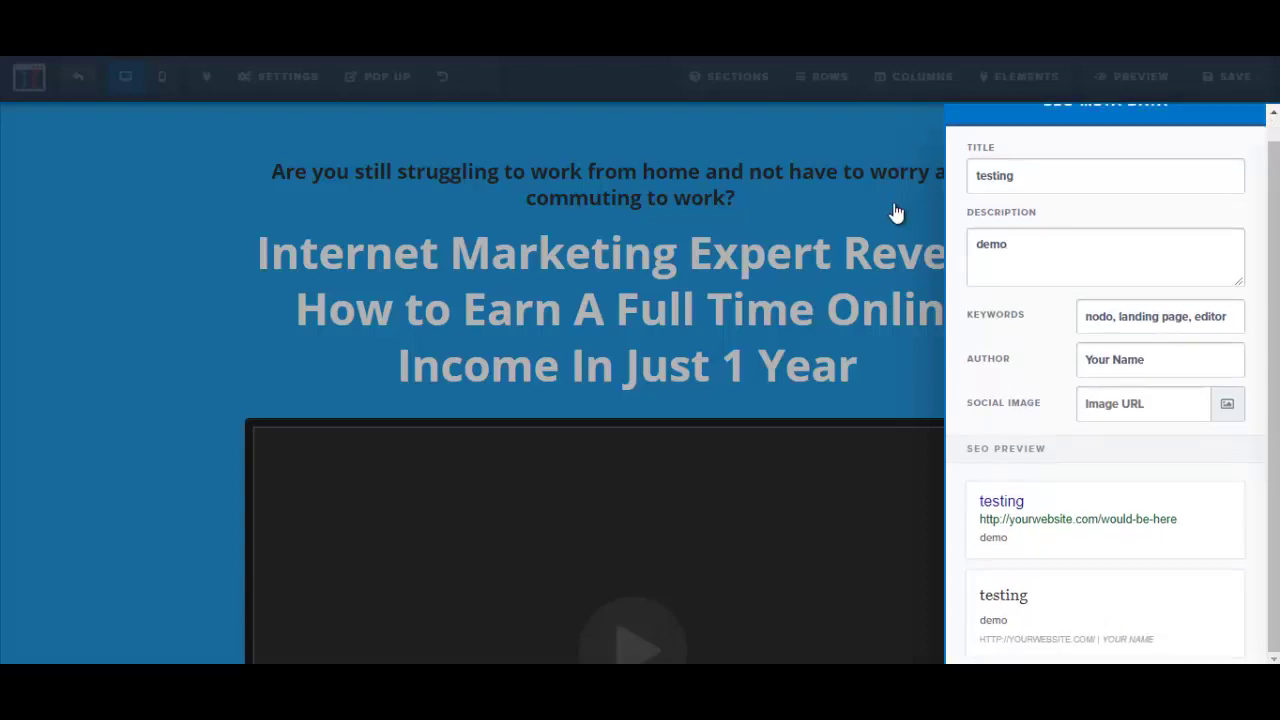
pyautogui.click(895, 213)
pyautogui.click(1240, 82)
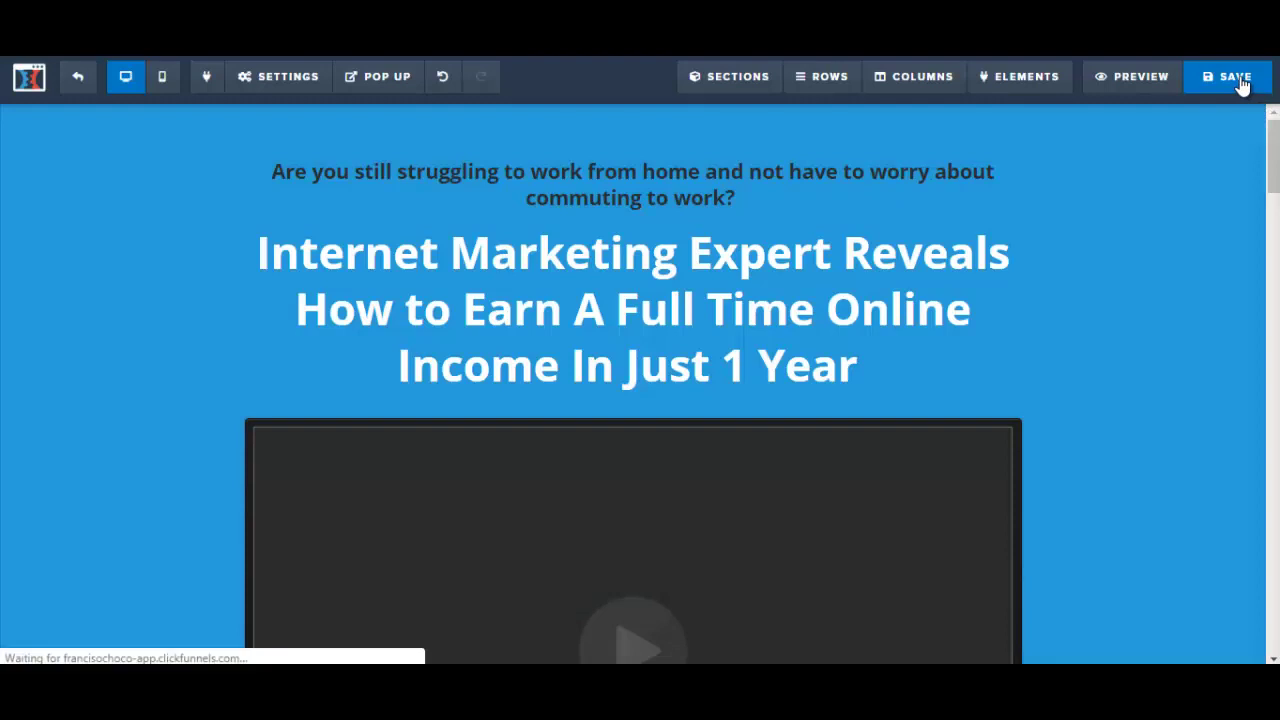
# Delete the video element below the main headline and save the page.
pyautogui.scroll(-2, 1140, 235)
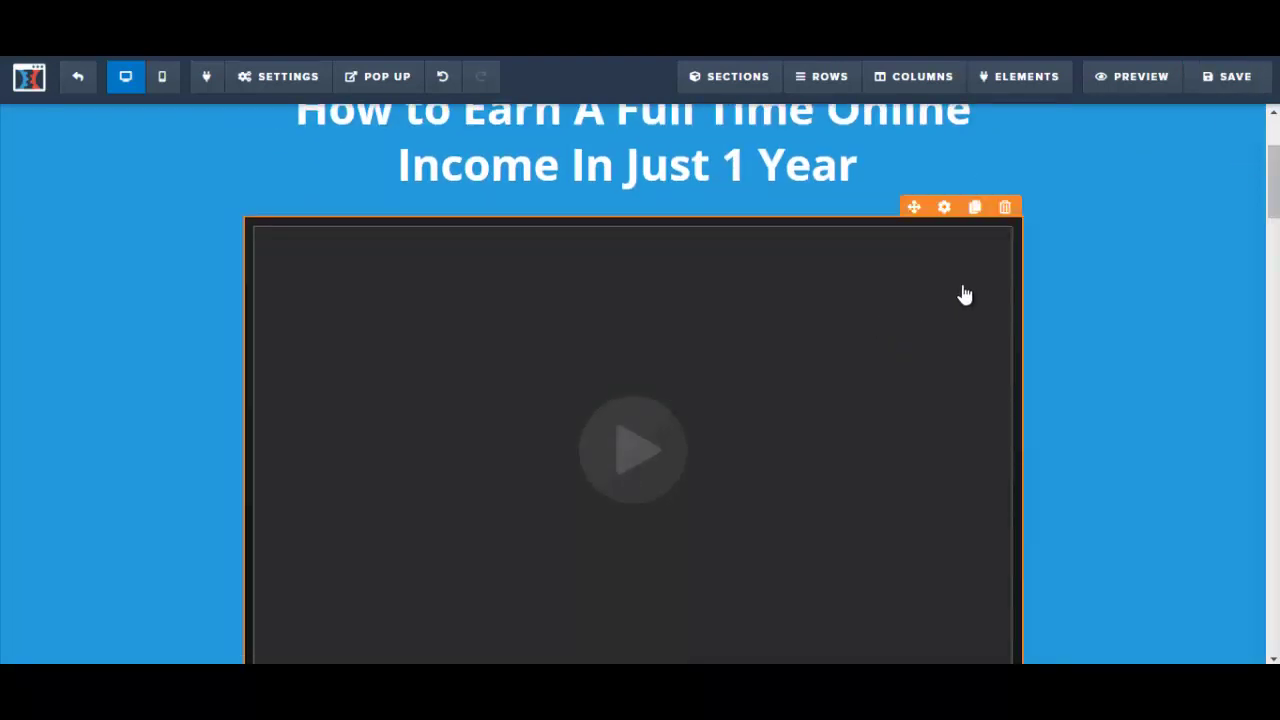
pyautogui.click(1006, 208)
pyautogui.click(732, 141)
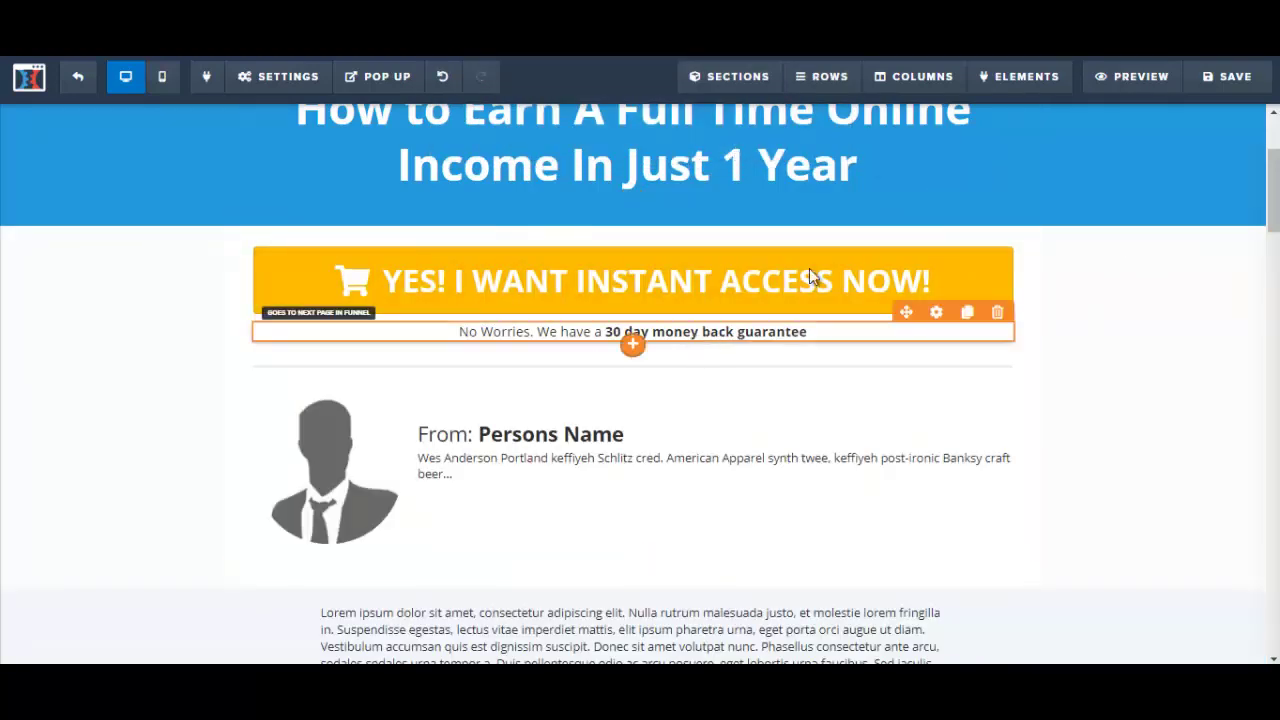
pyautogui.click(1211, 80)
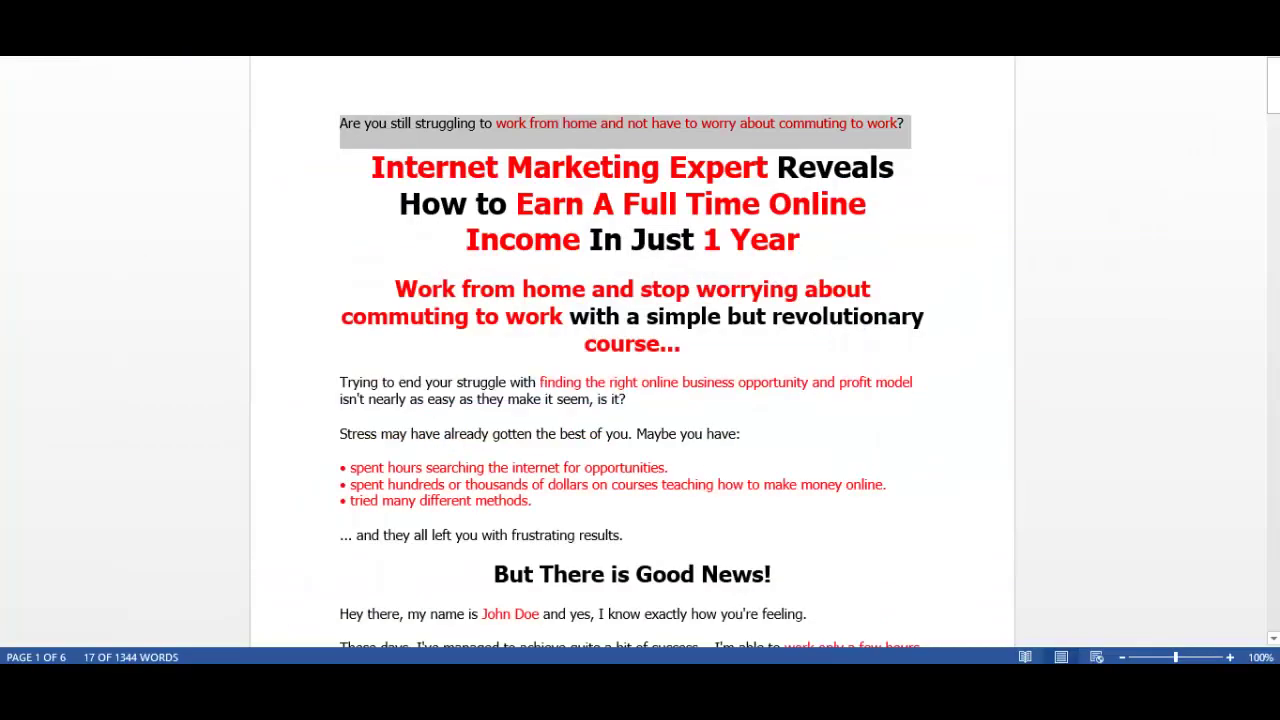
# Switch to the Word sales letter and copy the line "Work from home and stop worrying about commuting to work with a simple but revolutionary course...".
pyautogui.scroll(-1, 541, 257)
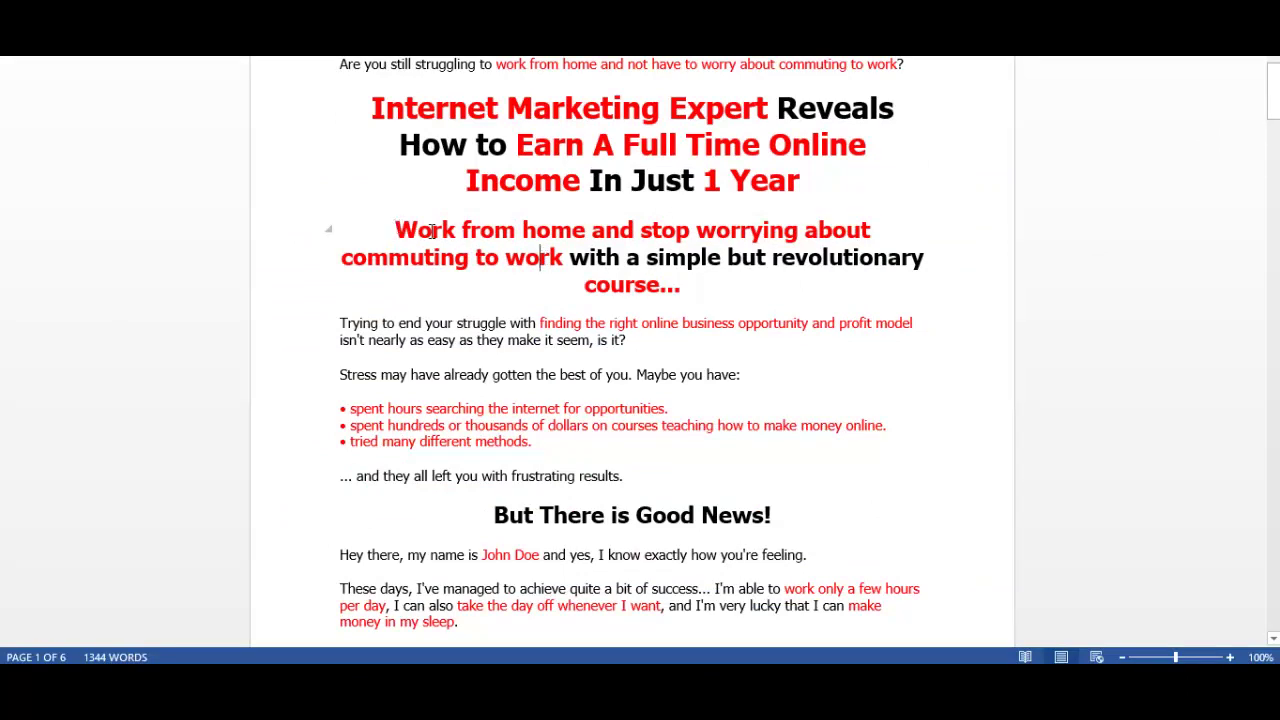
pyautogui.moveTo(431, 231); pyautogui.dragTo(686, 280)
pyautogui.hotkey('ctrl', 'c')
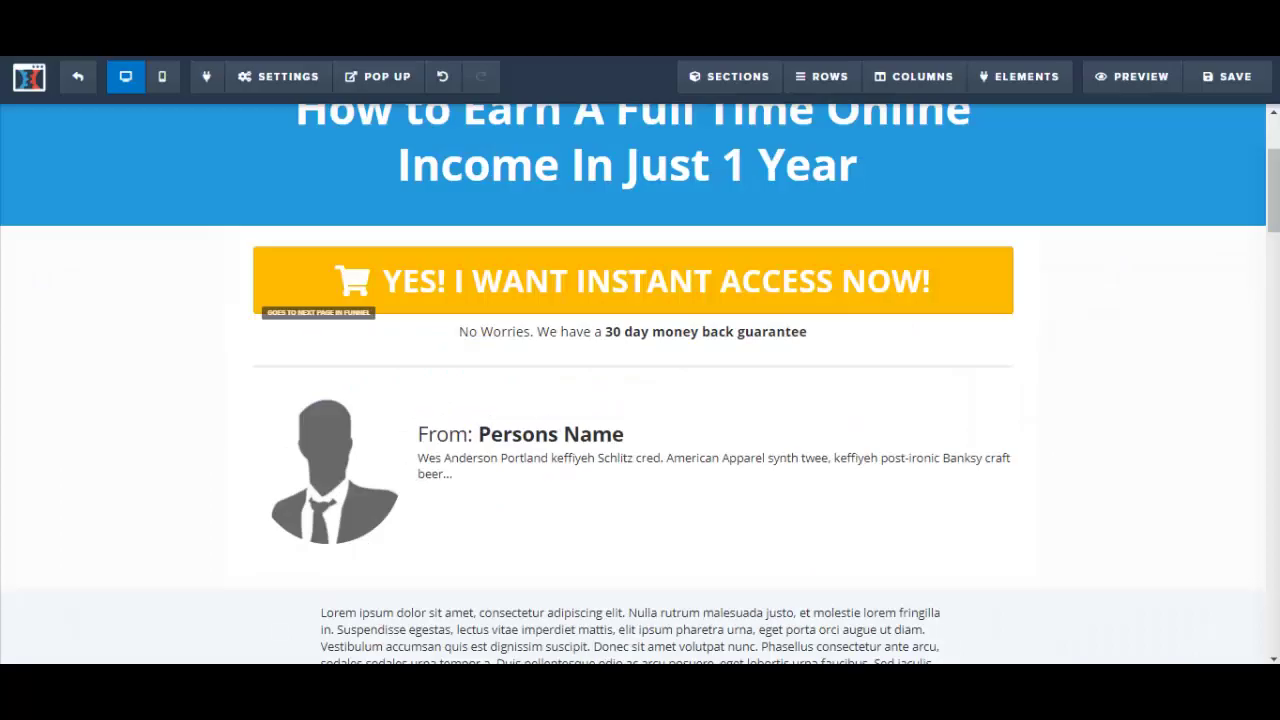
# Back in the ClickFunnels editor, add a sub-headline element directly below the "Internet Marketing Expert Reveals" headline.
pyautogui.scroll(3, 700, 380)
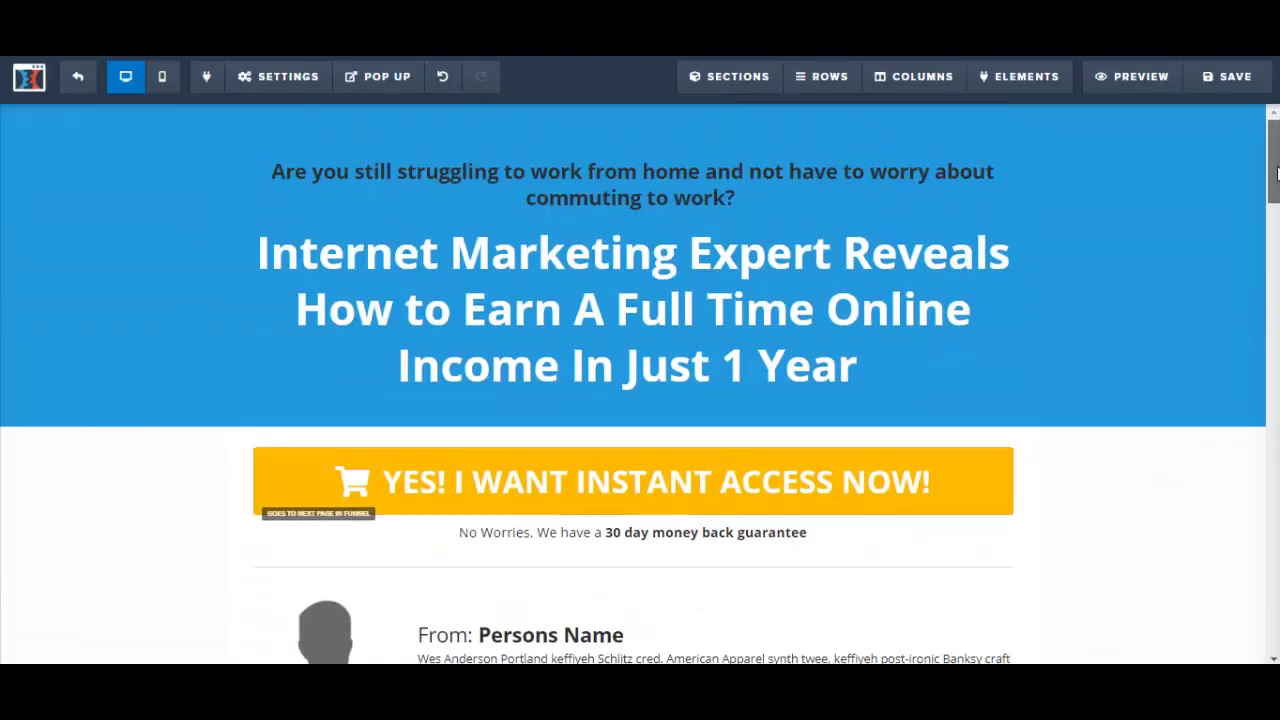
pyautogui.click(633, 386)
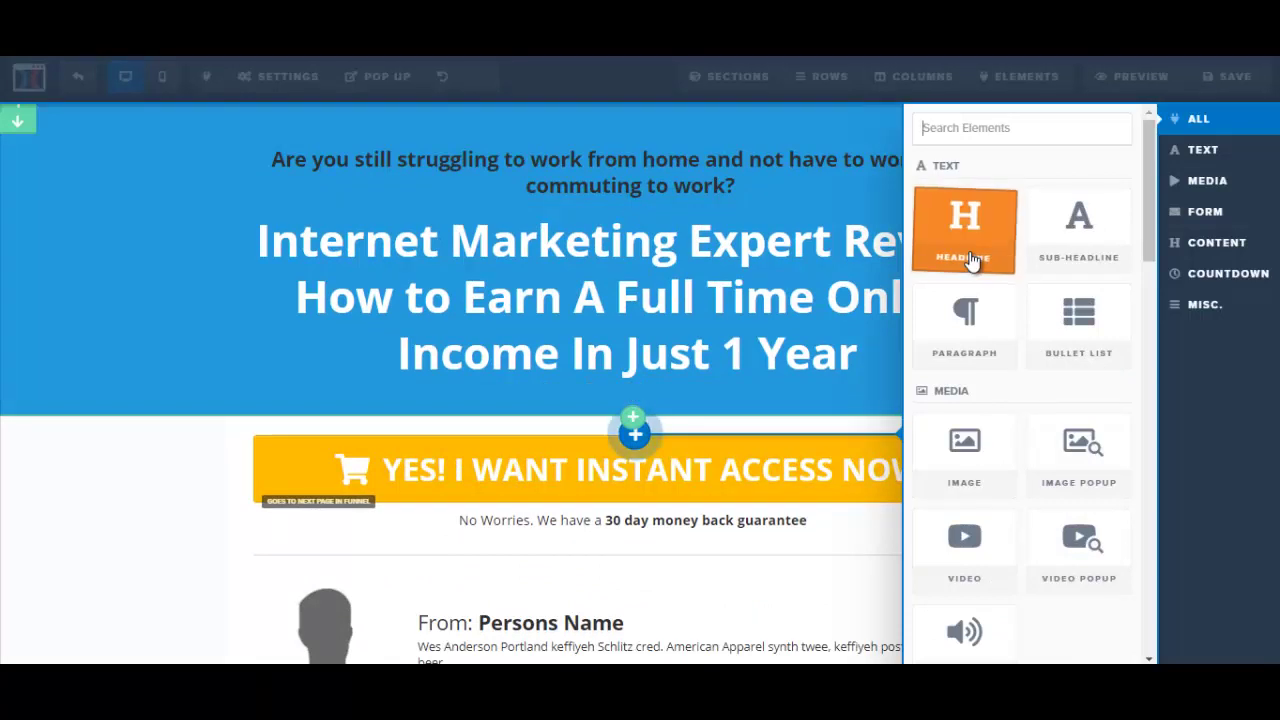
pyautogui.click(1093, 248)
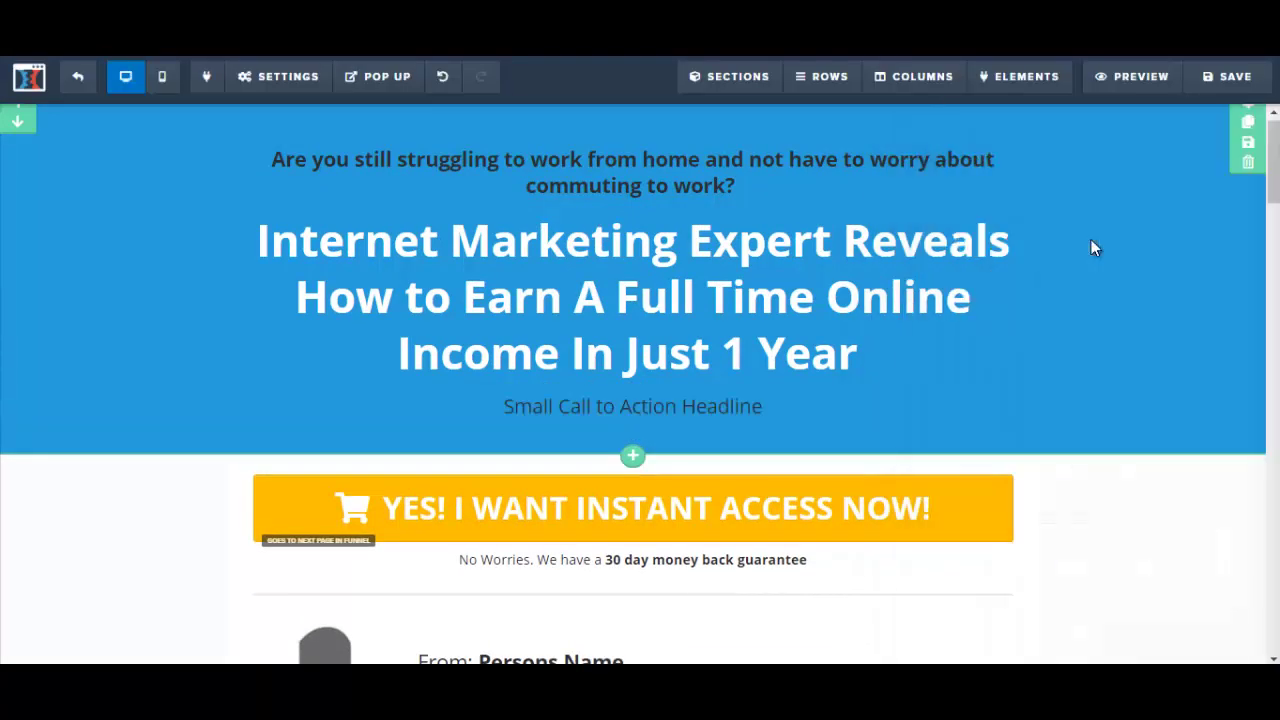
# Replace the placeholder sub-headline with the copied "Work from home and stop worrying" line and make it bold.
pyautogui.click(604, 410)
pyautogui.moveTo(506, 408); pyautogui.dragTo(772, 400)
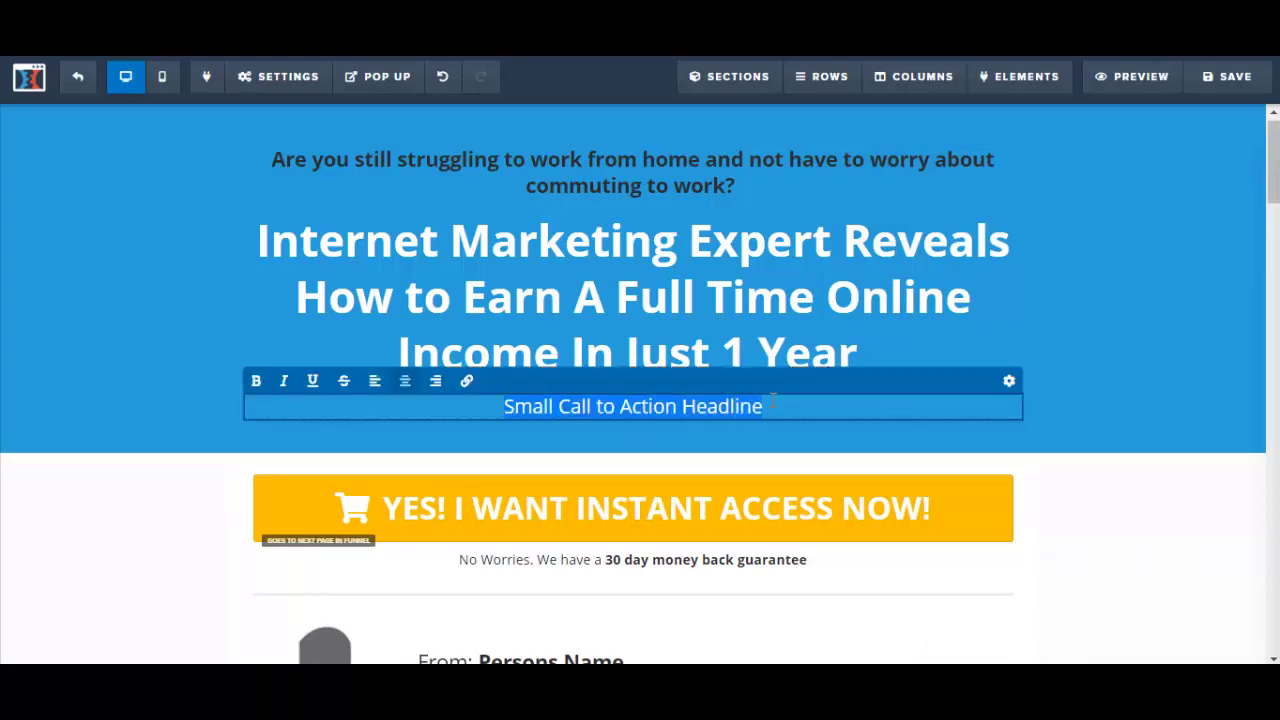
pyautogui.hotkey('ctrl', 'v')
pyautogui.moveTo(268, 406); pyautogui.dragTo(763, 437)
pyautogui.click(256, 381)
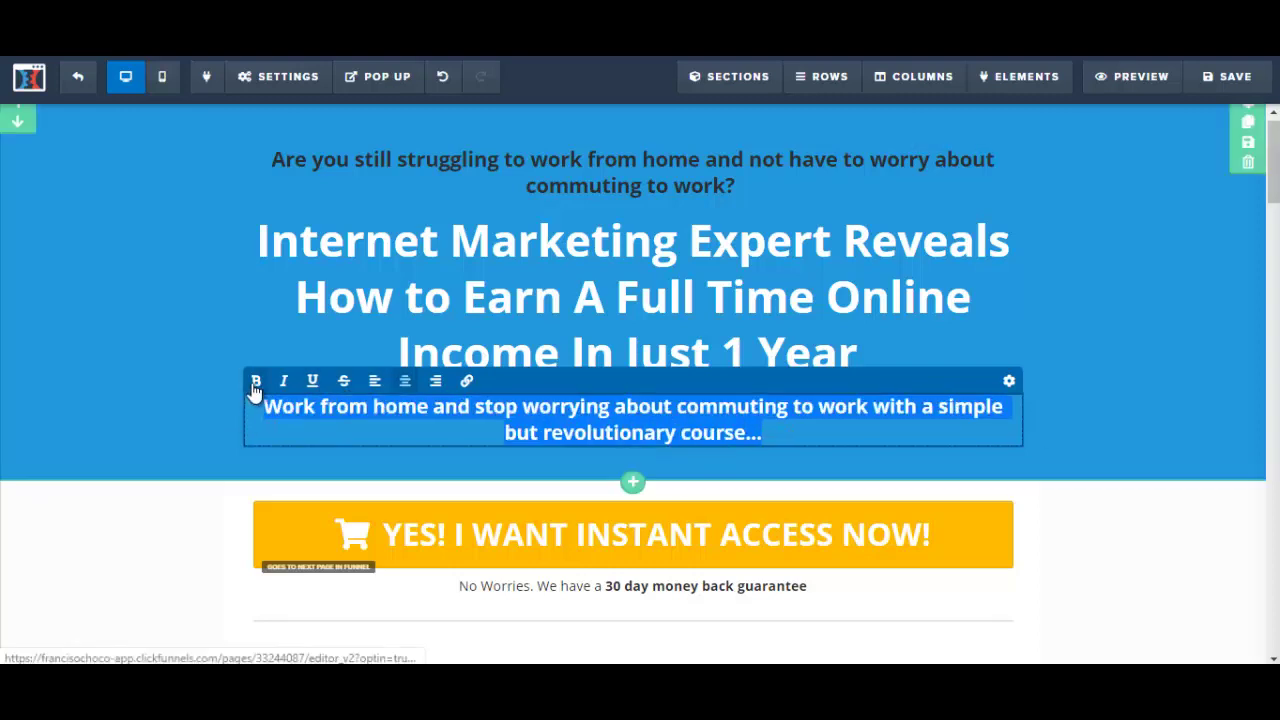
pyautogui.click(1111, 391)
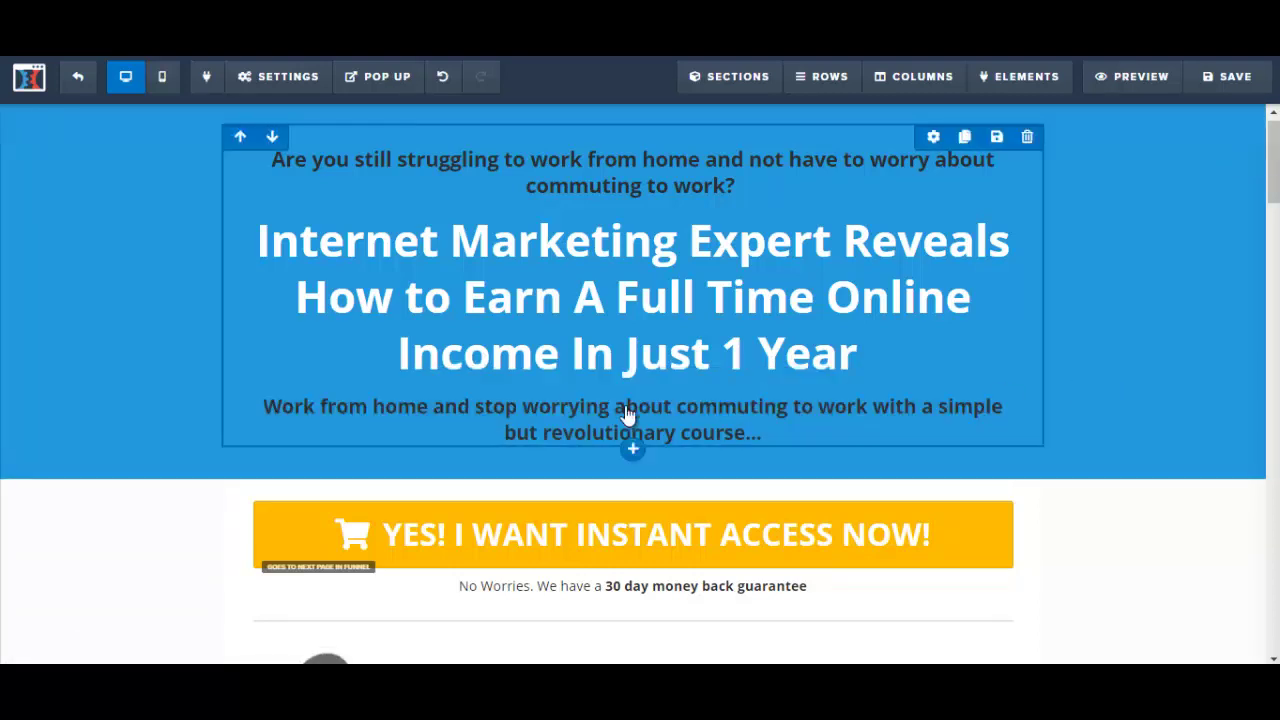
# Set the text color of the "Work from home and stop worrying" sub-headline to red from the conversion colors.
pyautogui.moveTo(262, 406); pyautogui.dragTo(815, 432)
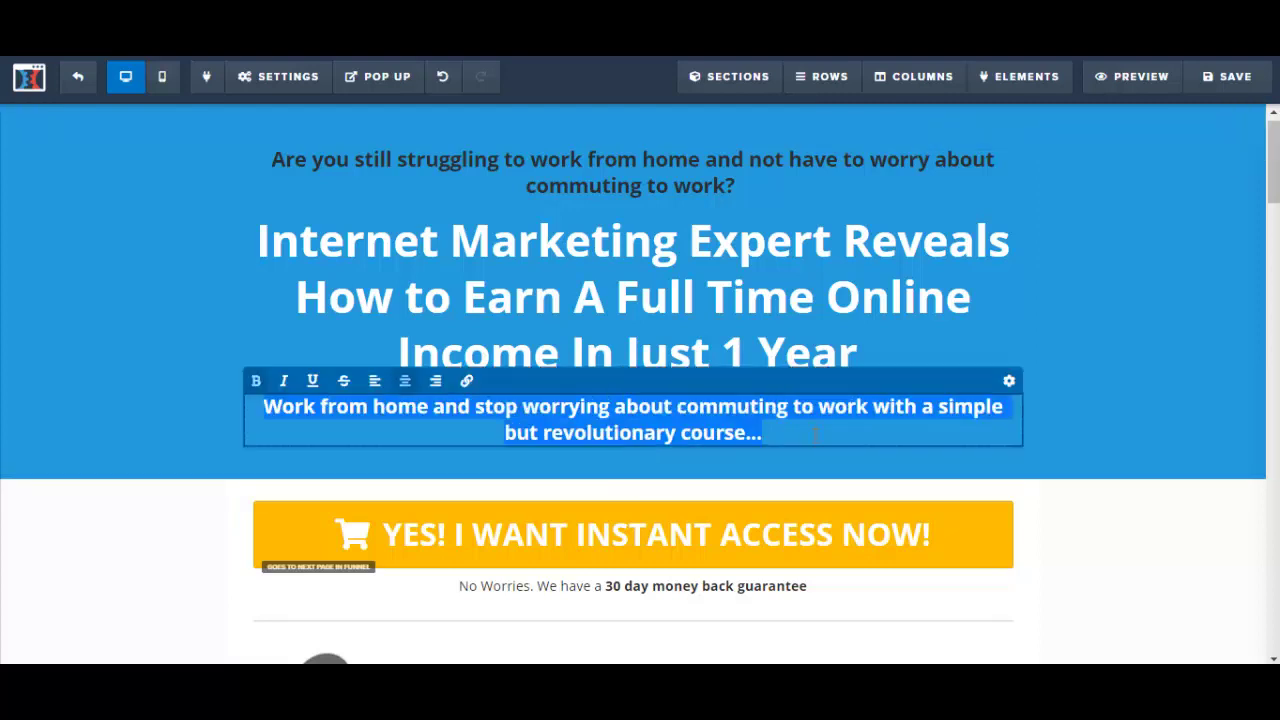
pyautogui.click(1011, 388)
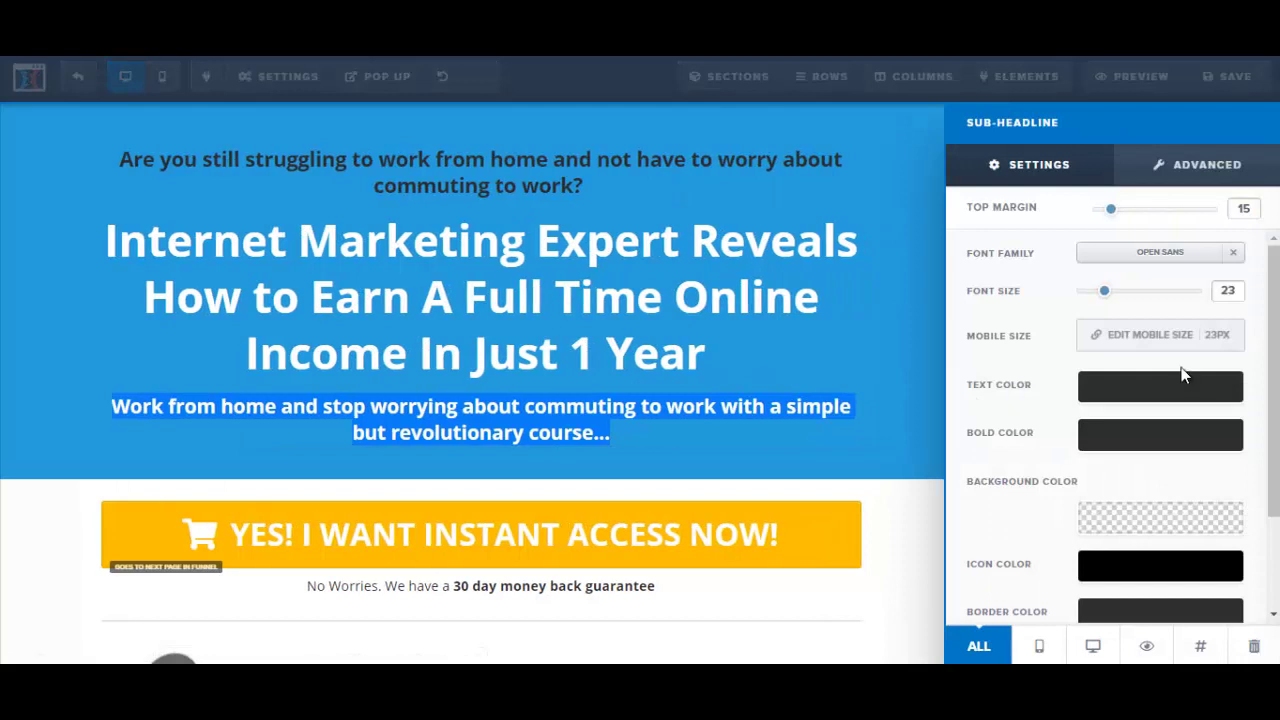
pyautogui.click(1123, 387)
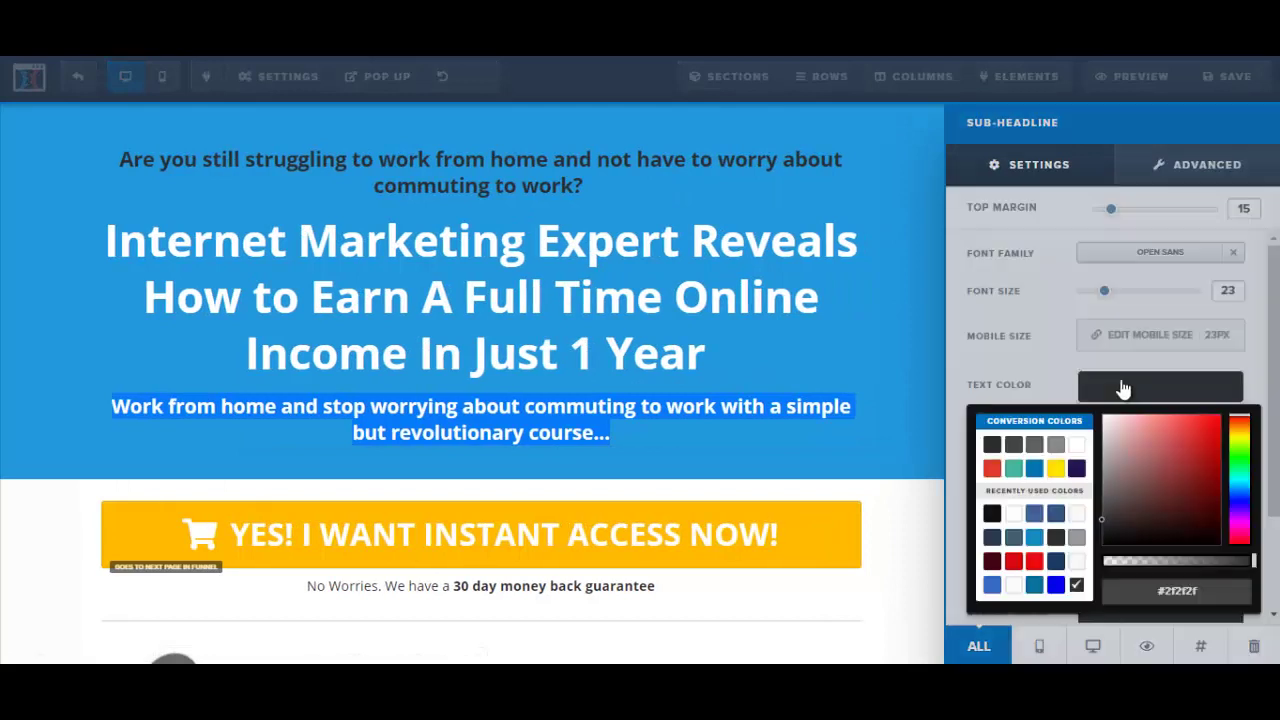
pyautogui.click(991, 470)
pyautogui.click(875, 440)
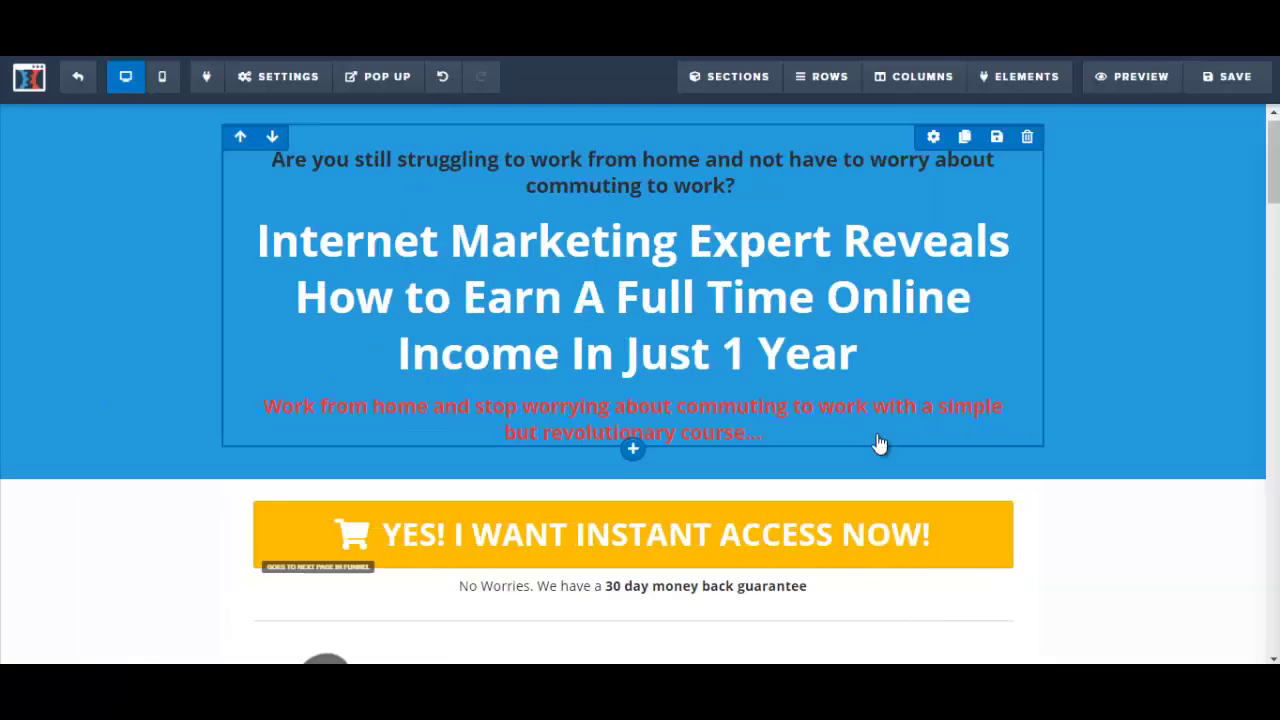